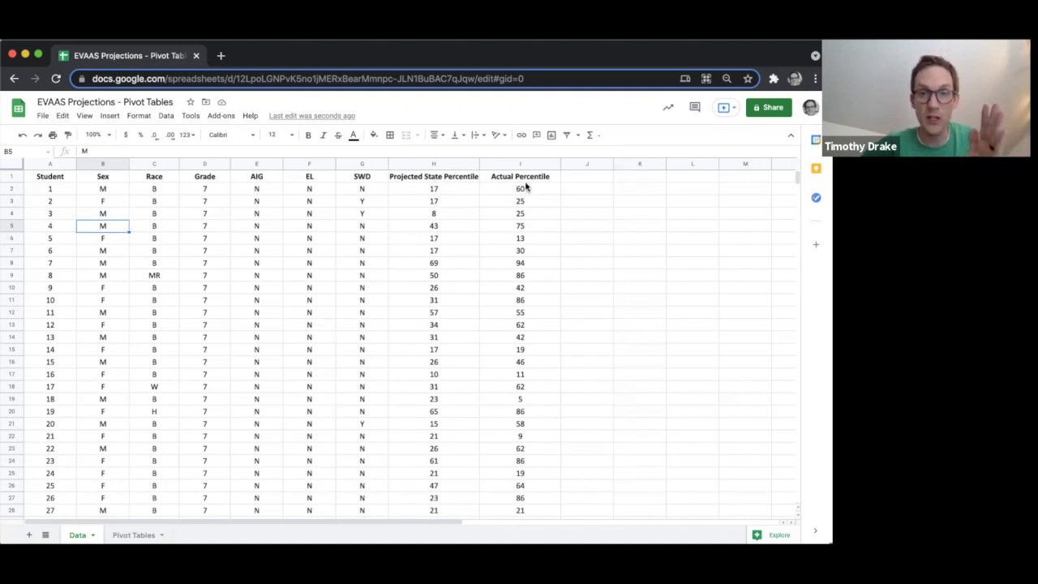
Add the header "Difference" in cell J1, beside the Actual Percentile column.
click(579, 178)
text(Difference)
key(Return)
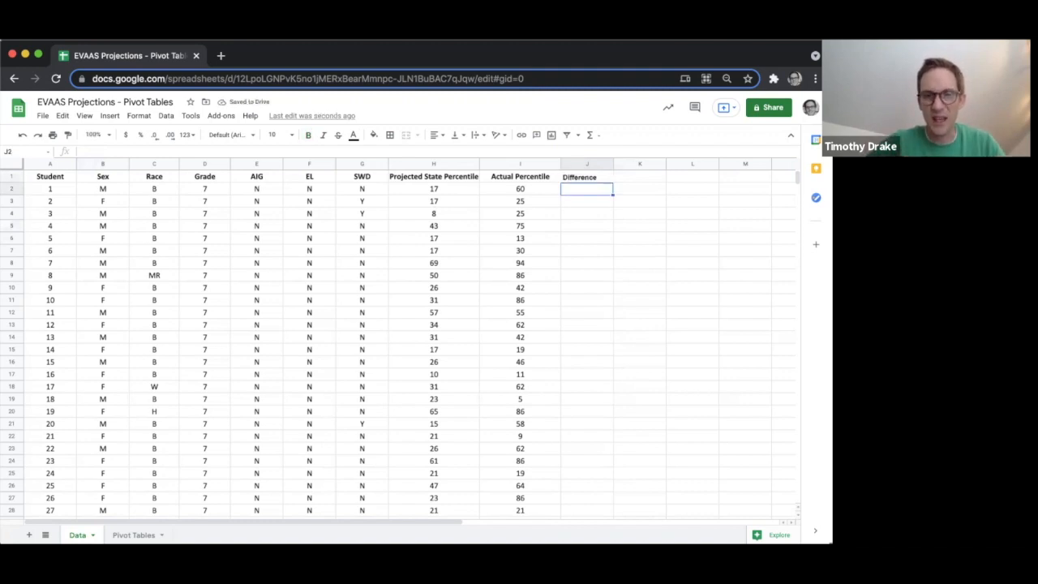
Calculate actual minus projected percentile with =I2-H2 in cell J2 and accept the suggested autofill for the remaining student rows.
text(=)
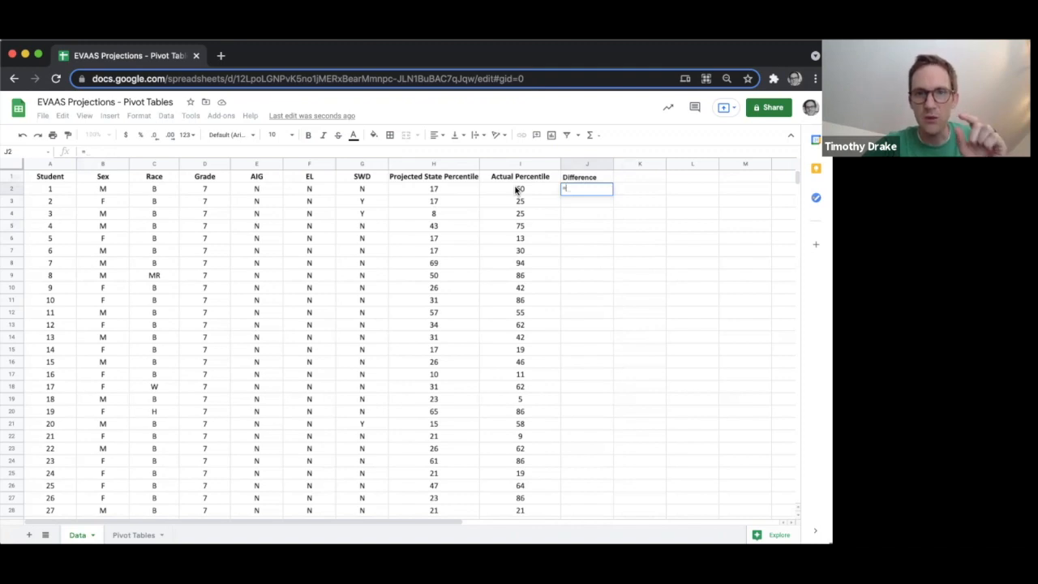
click(519, 189)
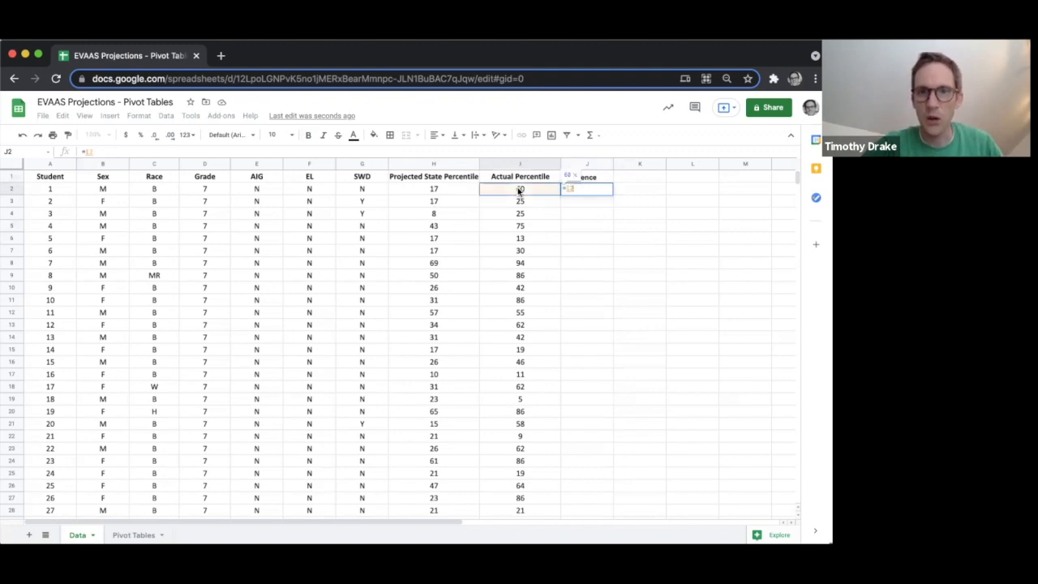
text(-)
click(454, 192)
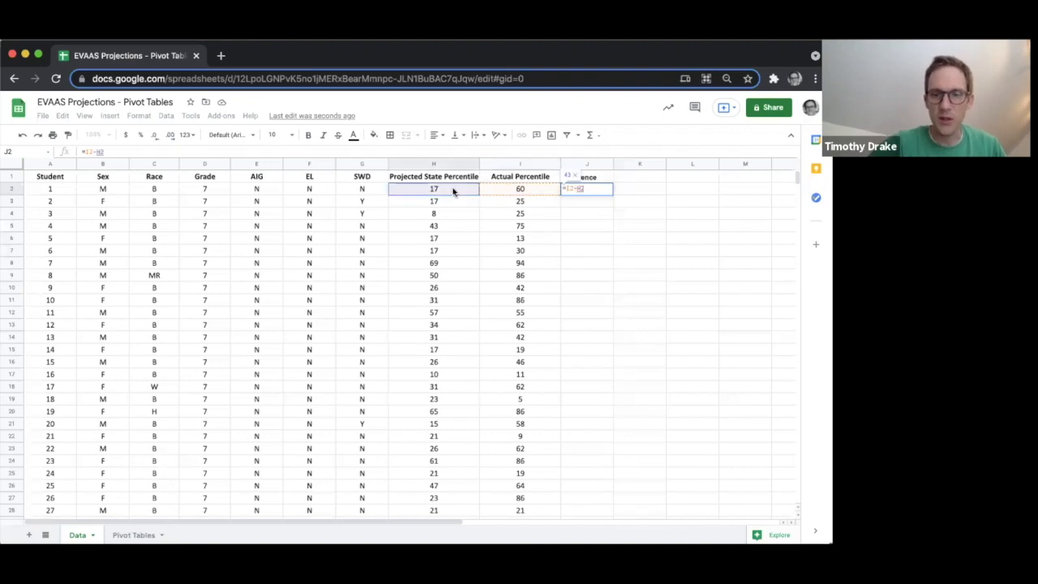
key(Return)
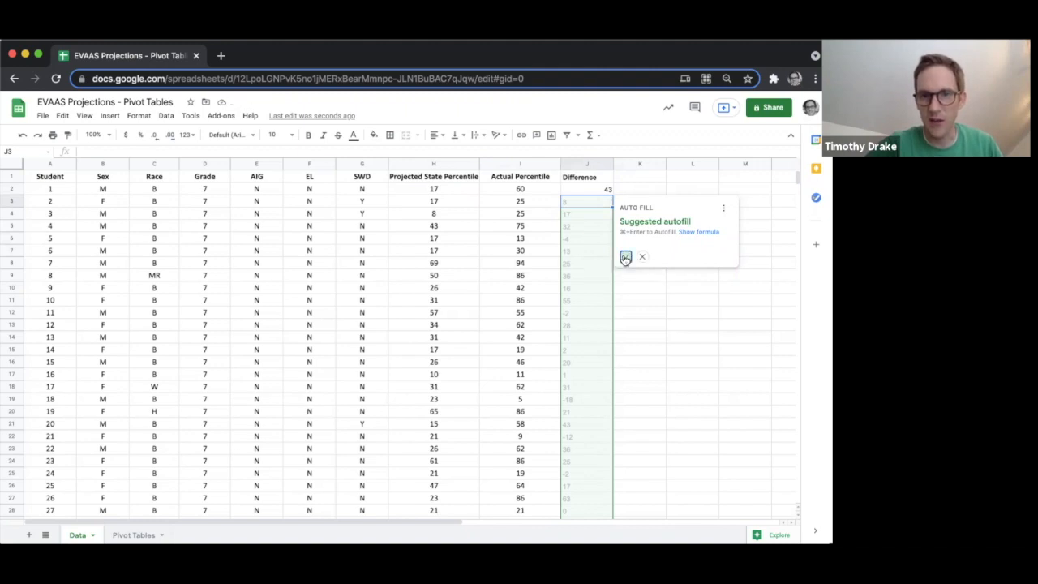
click(625, 258)
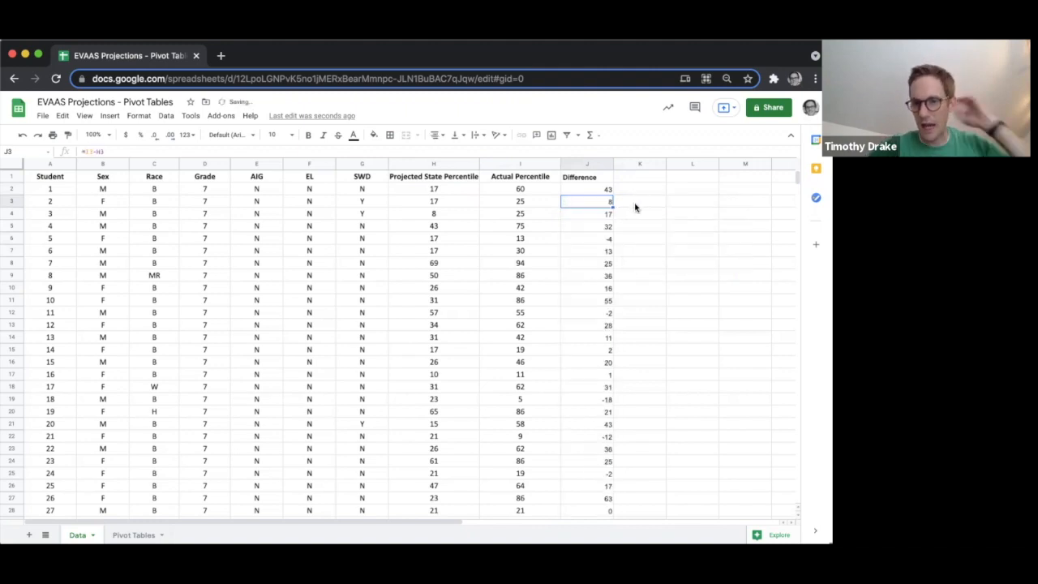
click(596, 238)
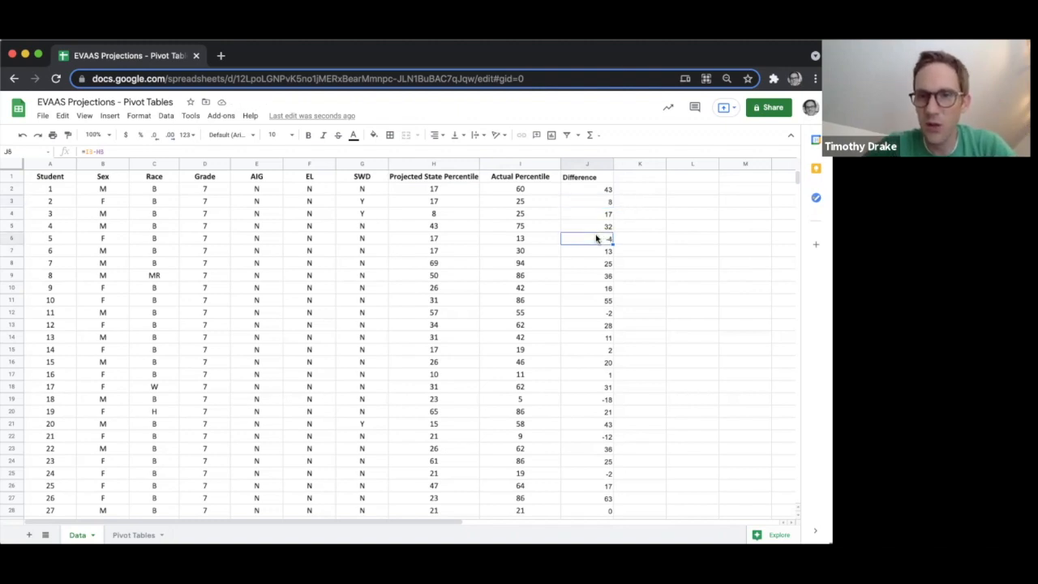
click(593, 192)
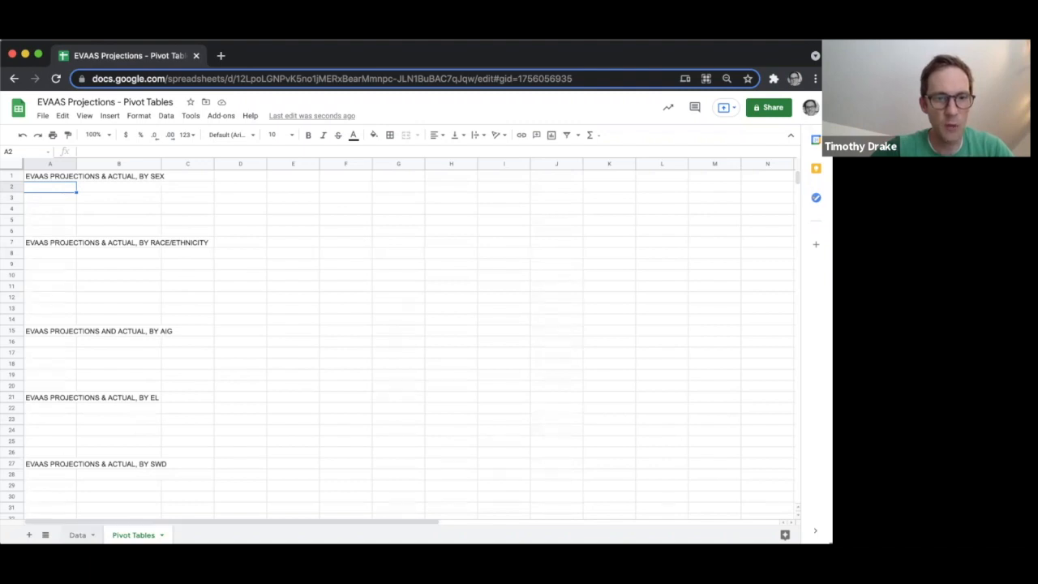
Create a pivot table from range A1:J82 of the Data sheet, placed at cell A2 of the existing Pivot Tables sheet.
click(77, 534)
click(50, 175)
drag(50, 176, 596, 518)
drag(595, 442, 598, 411)
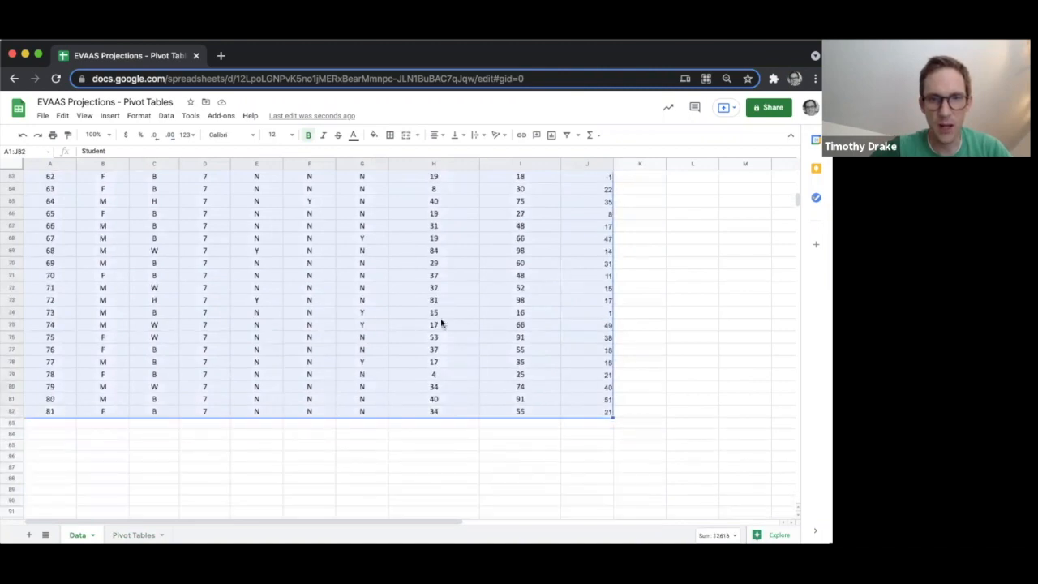
click(167, 115)
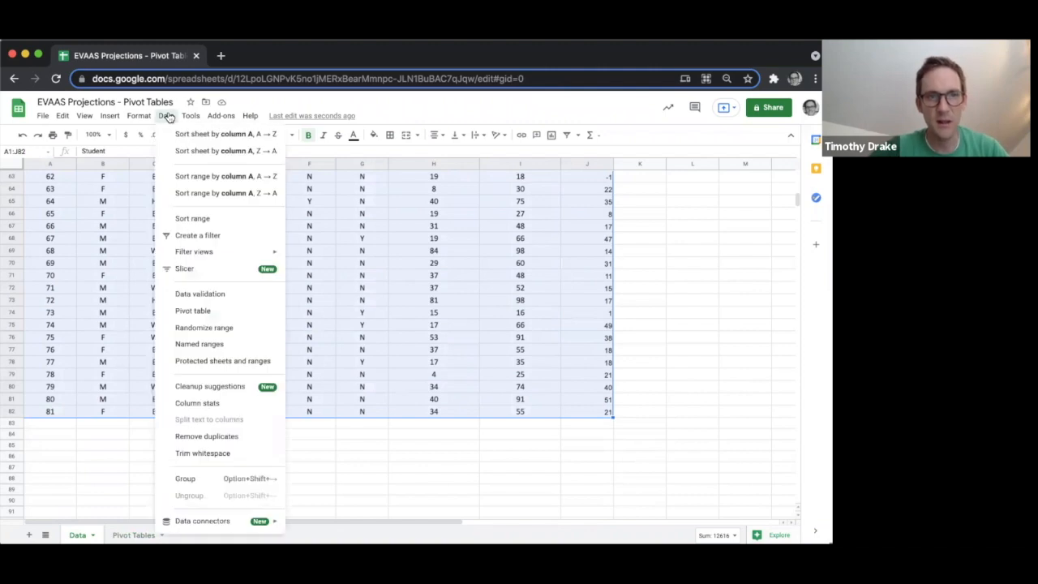
click(196, 311)
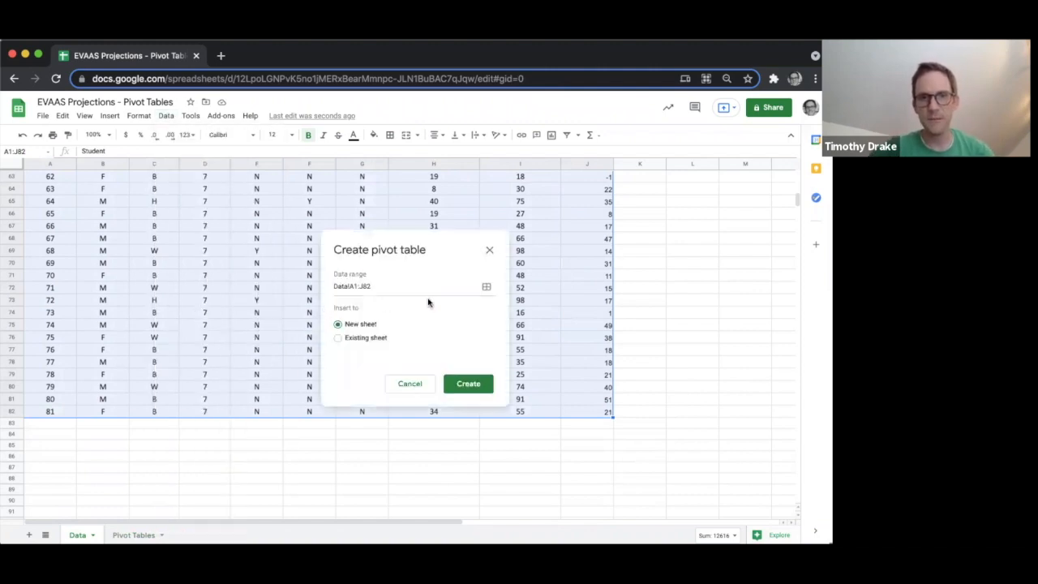
click(337, 339)
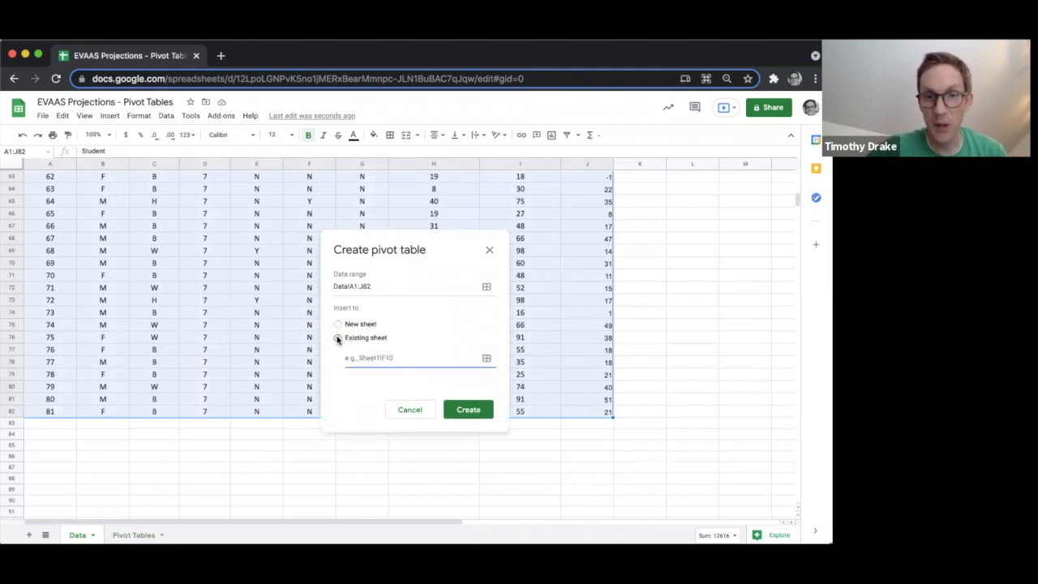
click(154, 533)
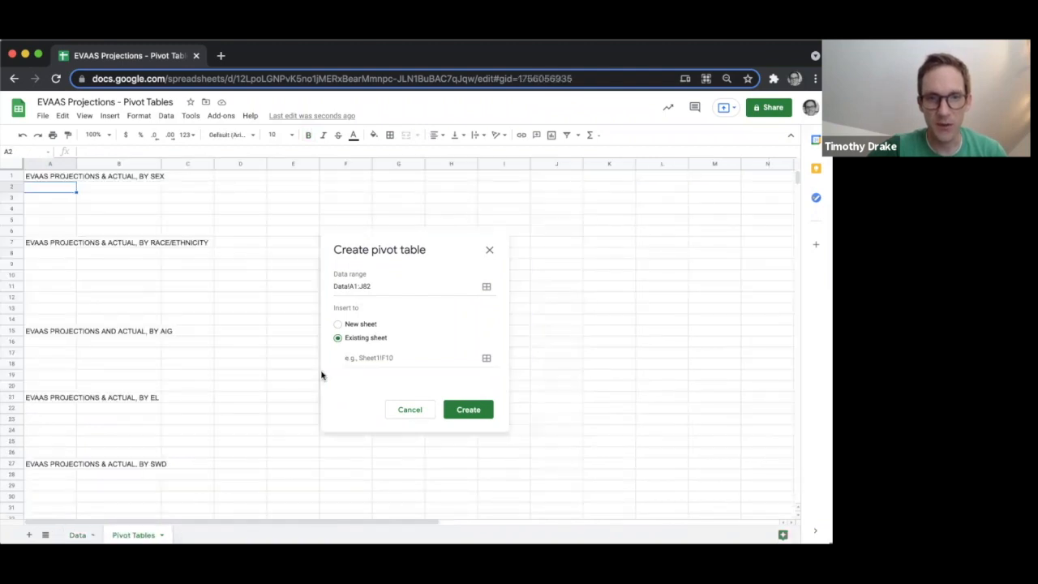
click(377, 357)
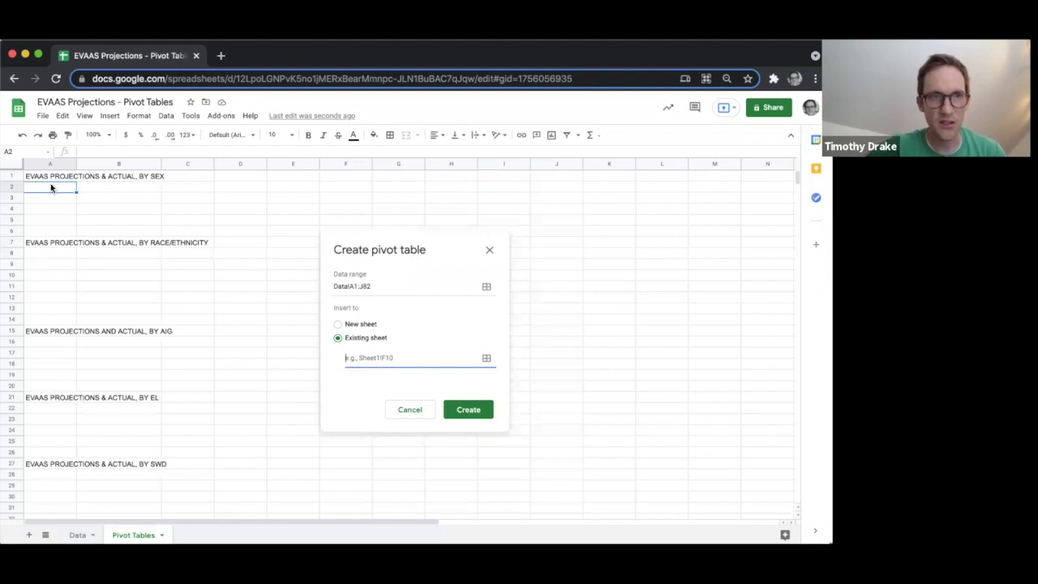
click(50, 187)
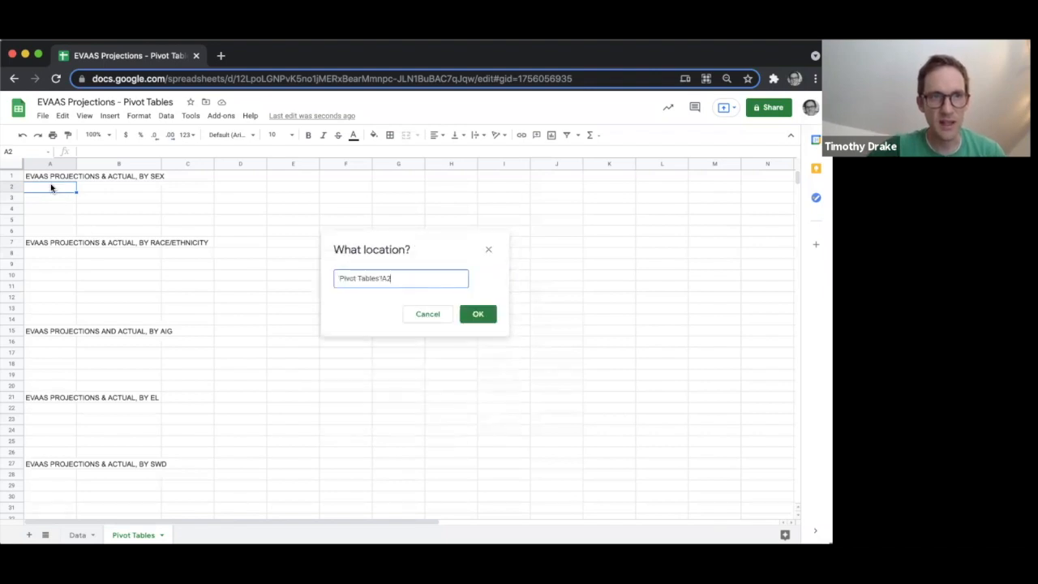
click(476, 313)
click(471, 398)
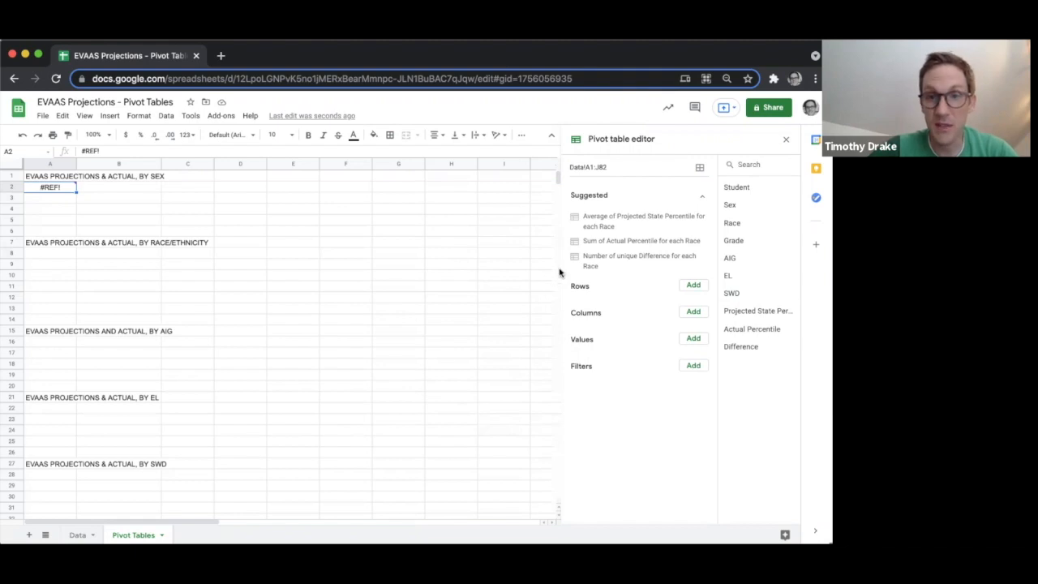
Group the pivot table rows by Sex and add Projected State Percentile as a value summarized by AVERAGE.
click(692, 285)
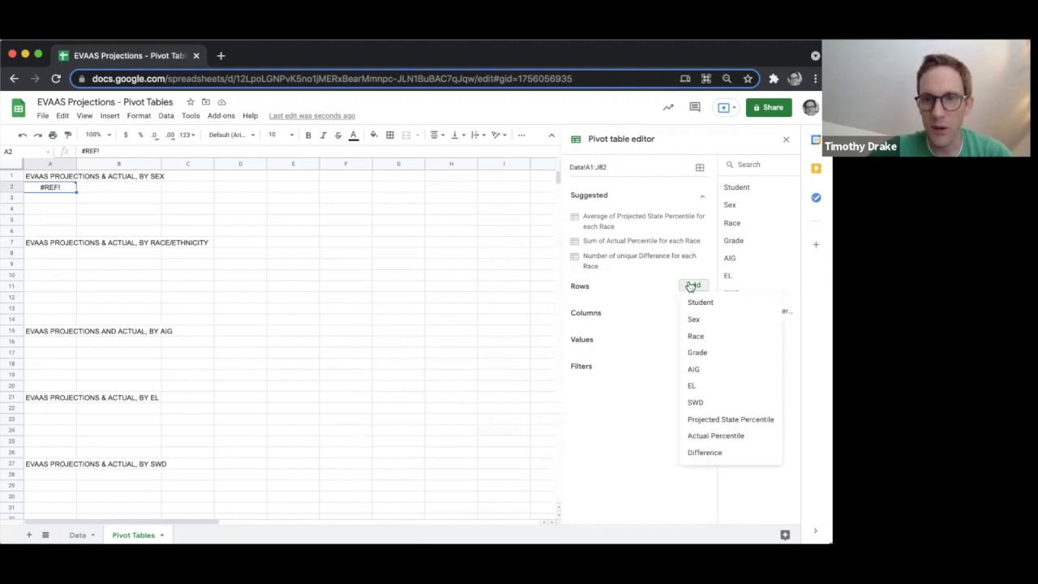
click(693, 319)
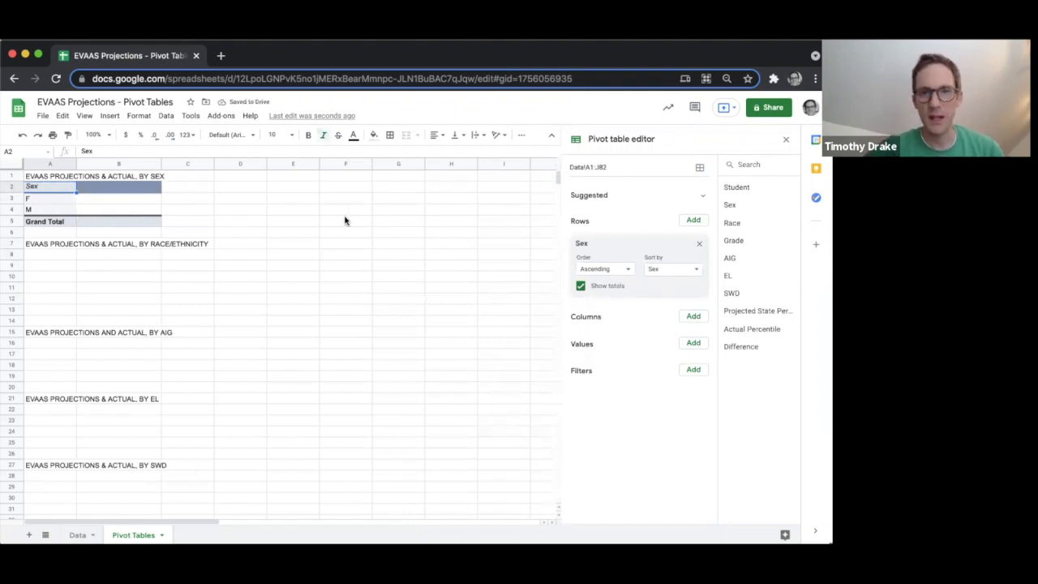
click(692, 343)
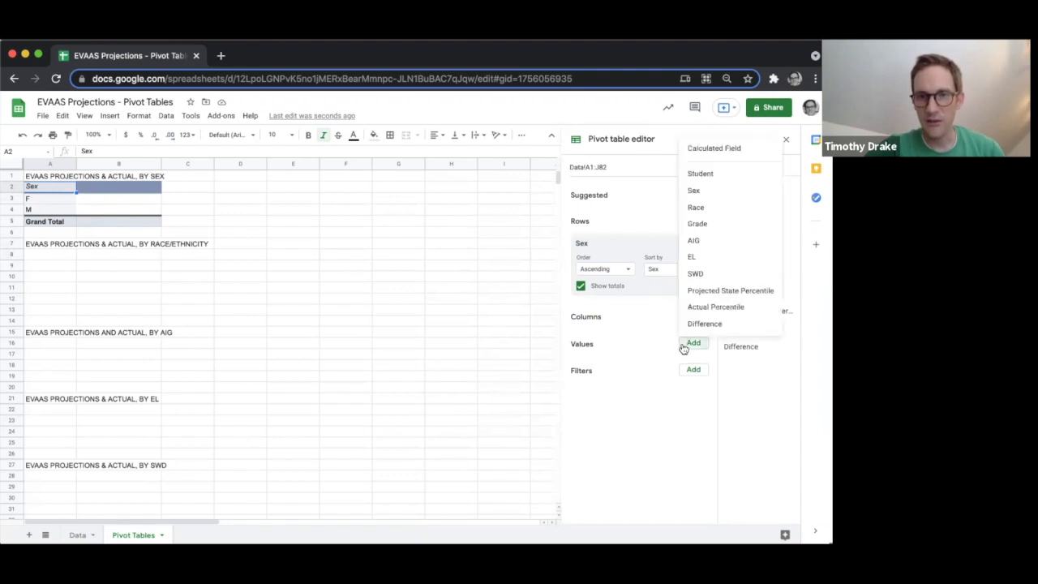
click(714, 293)
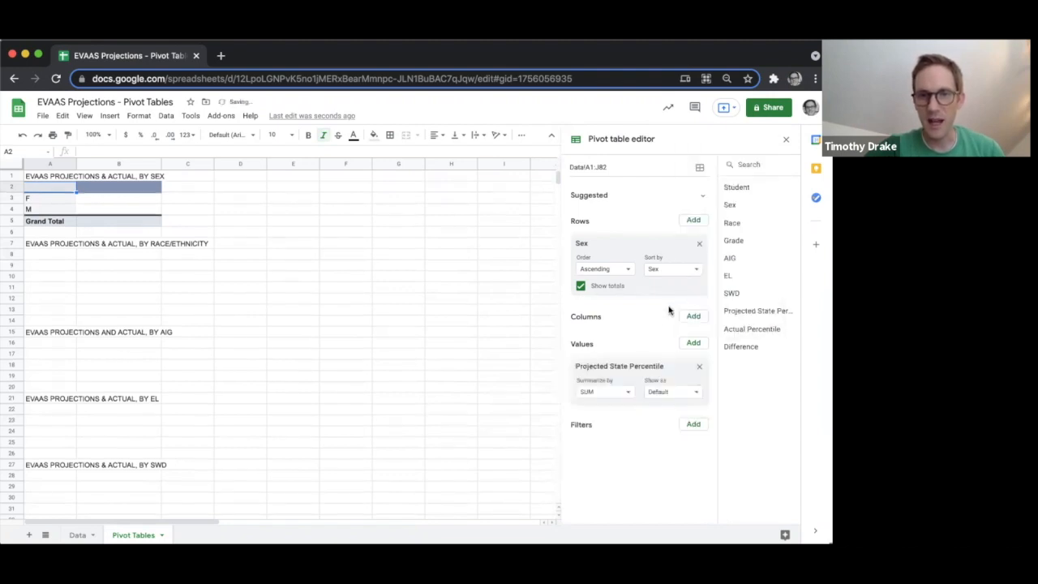
click(617, 394)
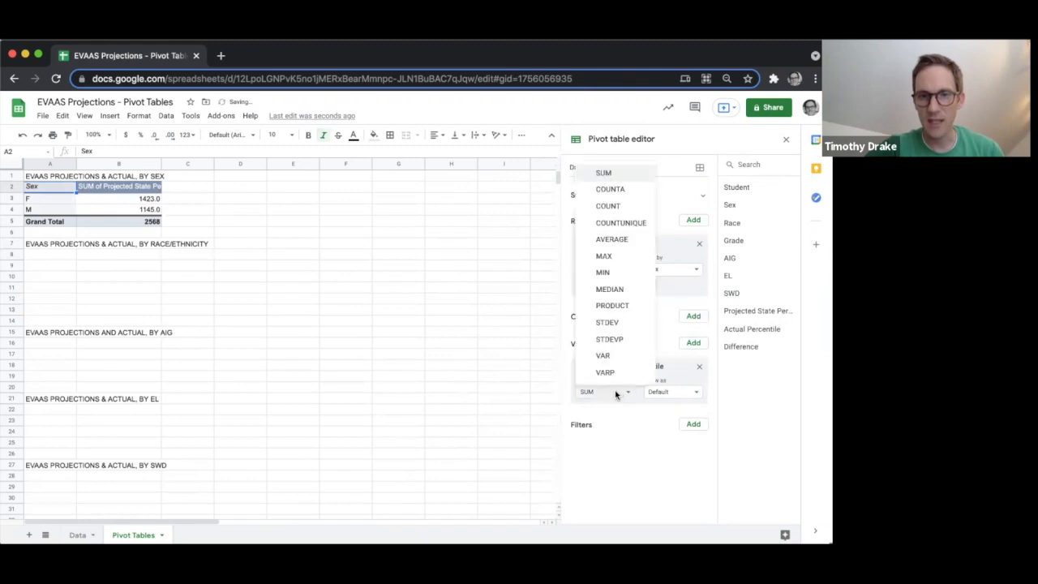
click(615, 241)
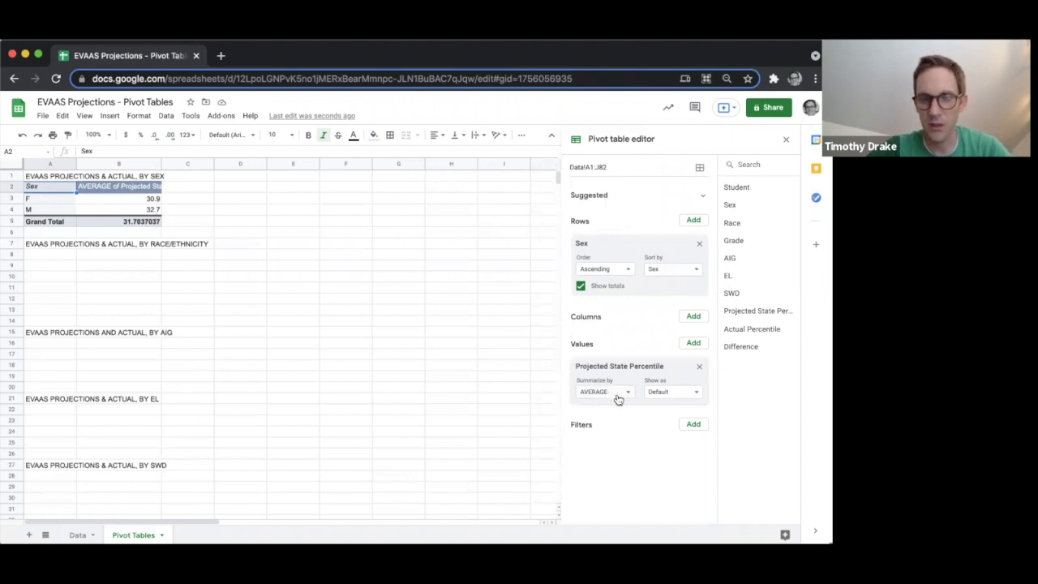
Add Actual Percentile summarized by AVERAGE and Sex summarized by COUNTA as further values of the pivot table.
click(694, 343)
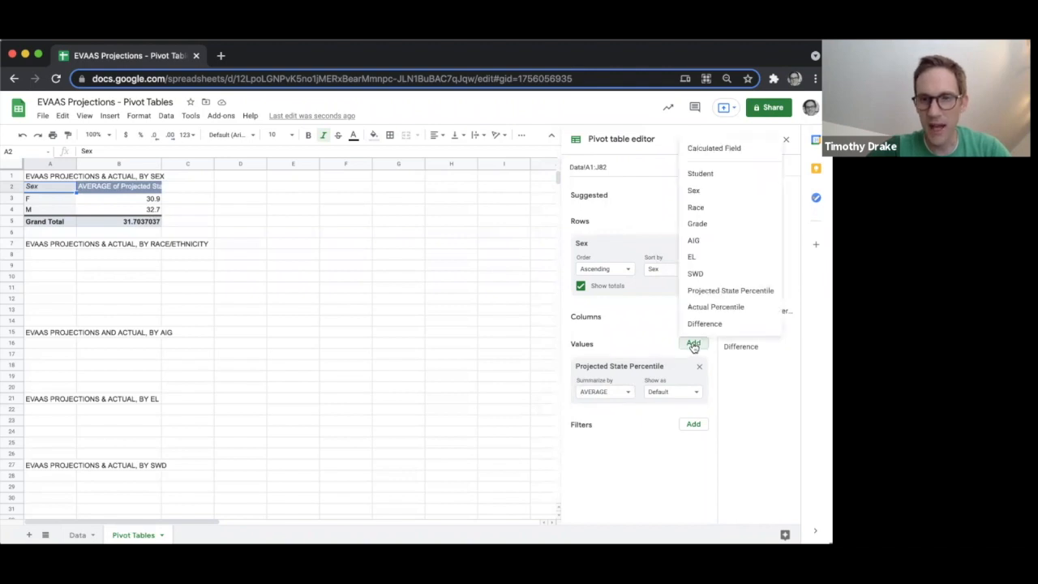
click(705, 308)
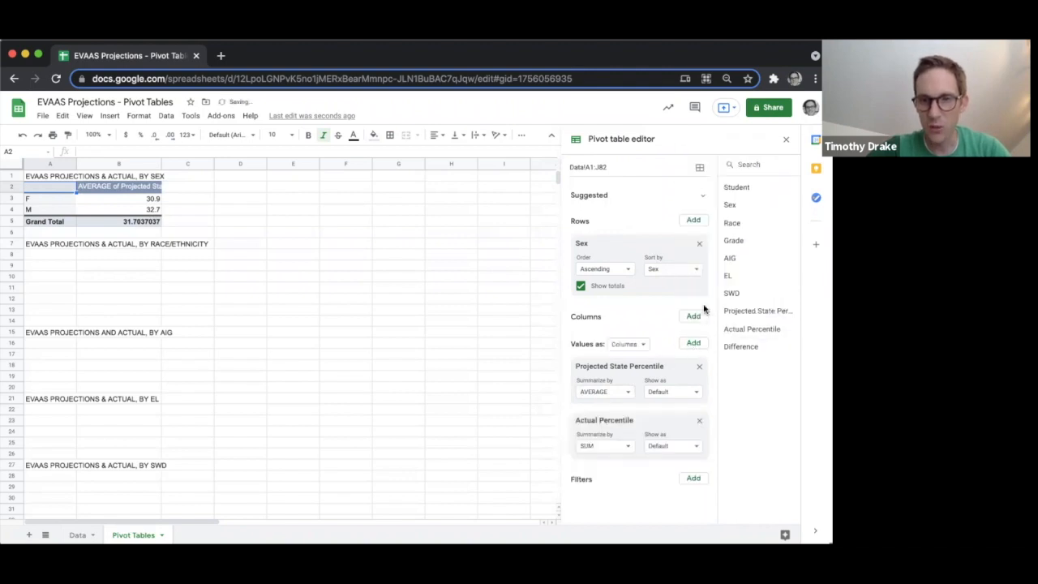
click(620, 448)
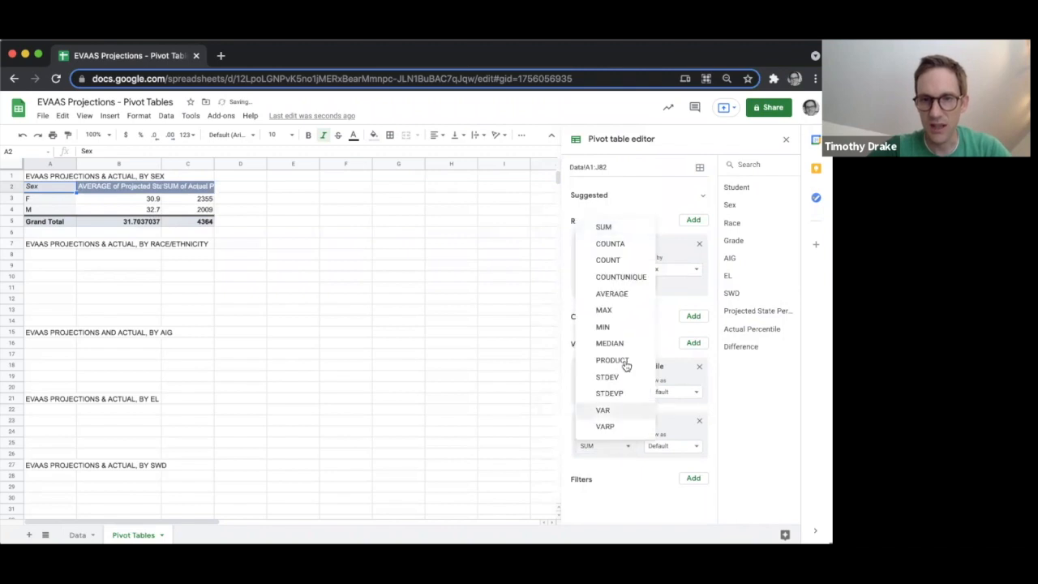
click(612, 294)
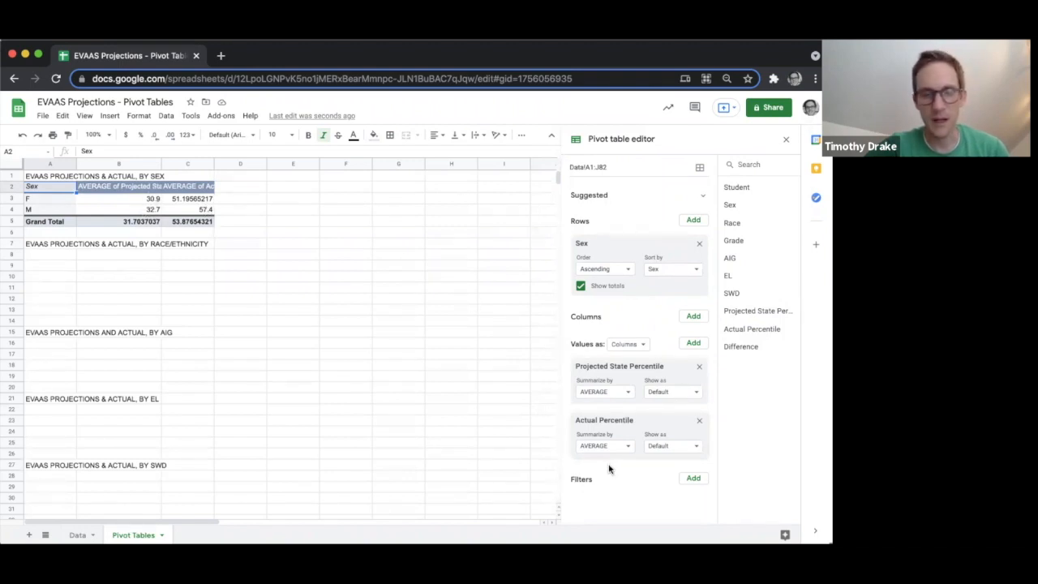
click(692, 344)
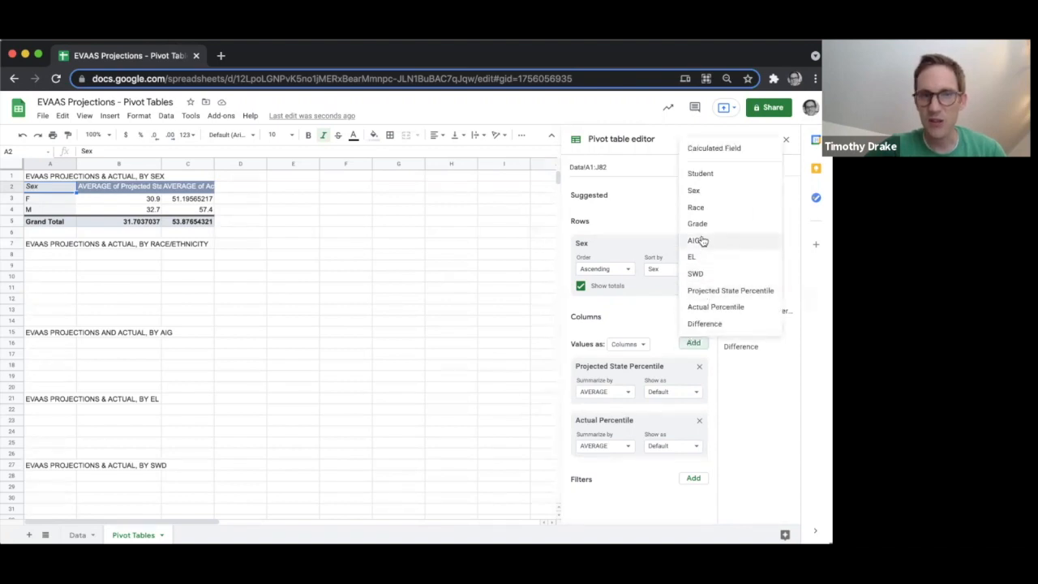
click(695, 191)
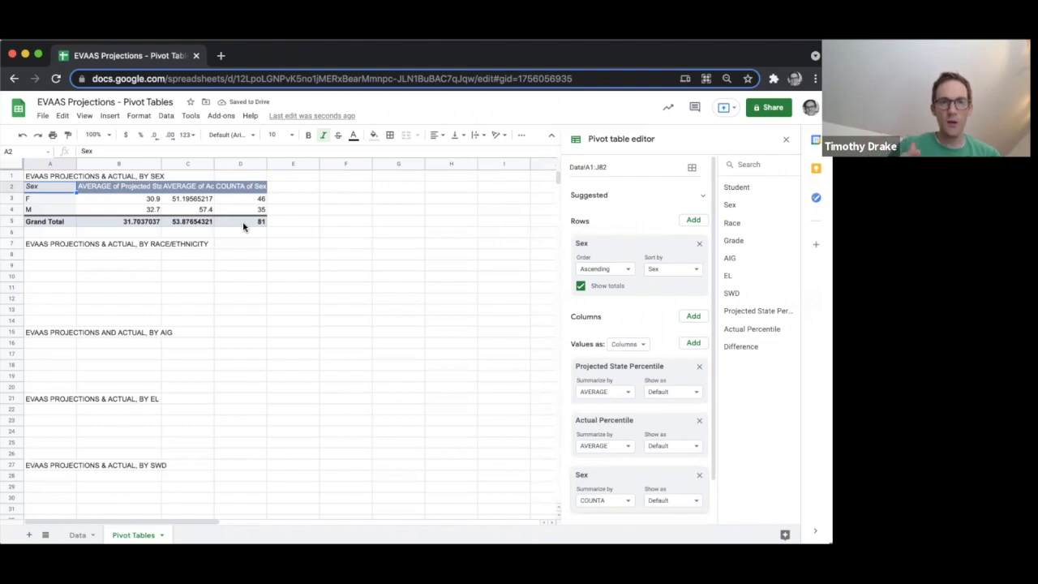
Format the female and male averages in B3:C4 to one decimal place.
drag(133, 198, 198, 209)
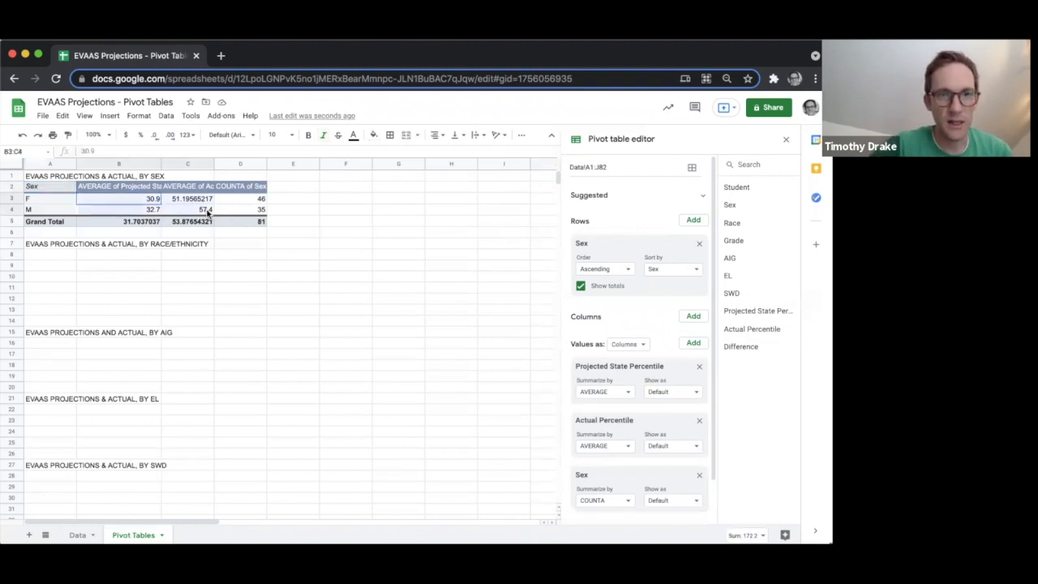
click(157, 134)
click(170, 135)
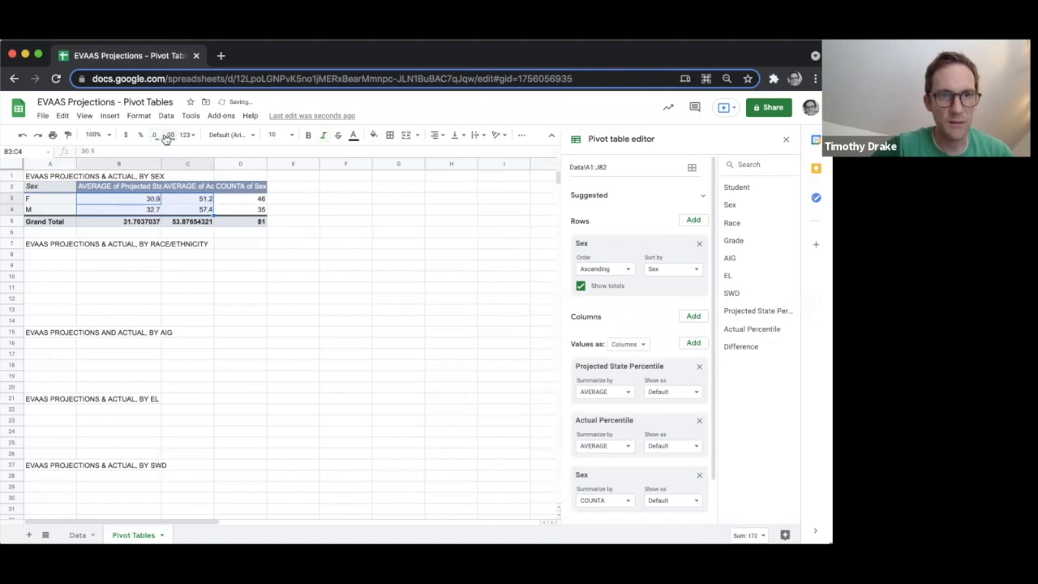
Compare the average projected percentiles, average actual percentiles and student counts for each sex in the pivot table.
click(137, 194)
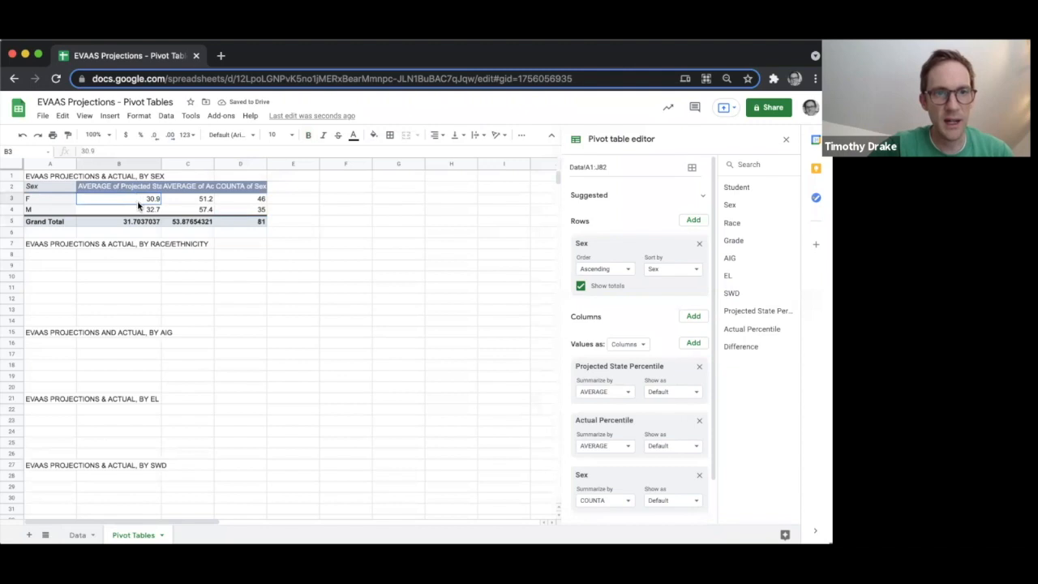
drag(137, 200, 137, 211)
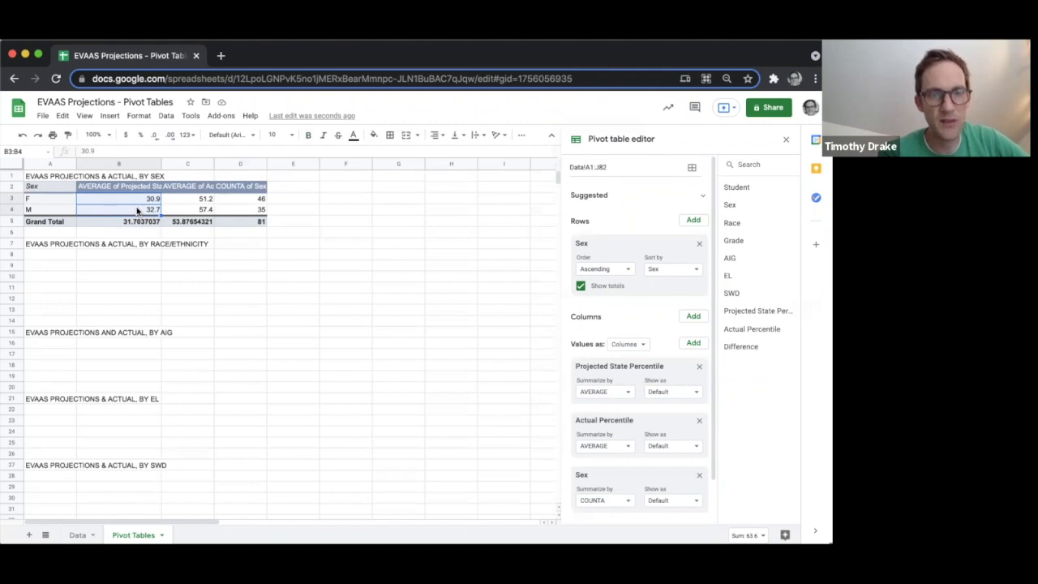
click(189, 202)
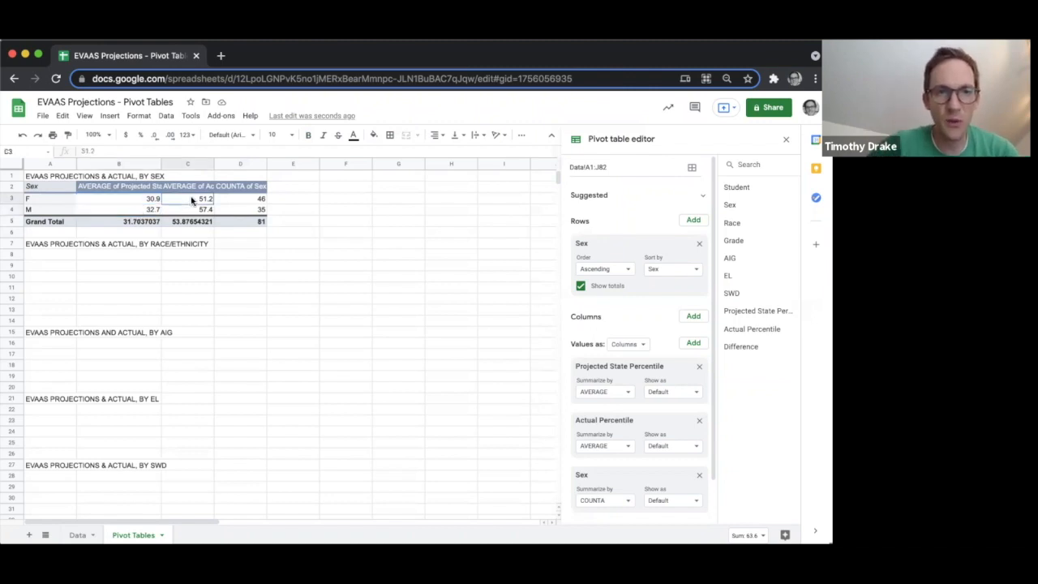
drag(190, 207, 192, 210)
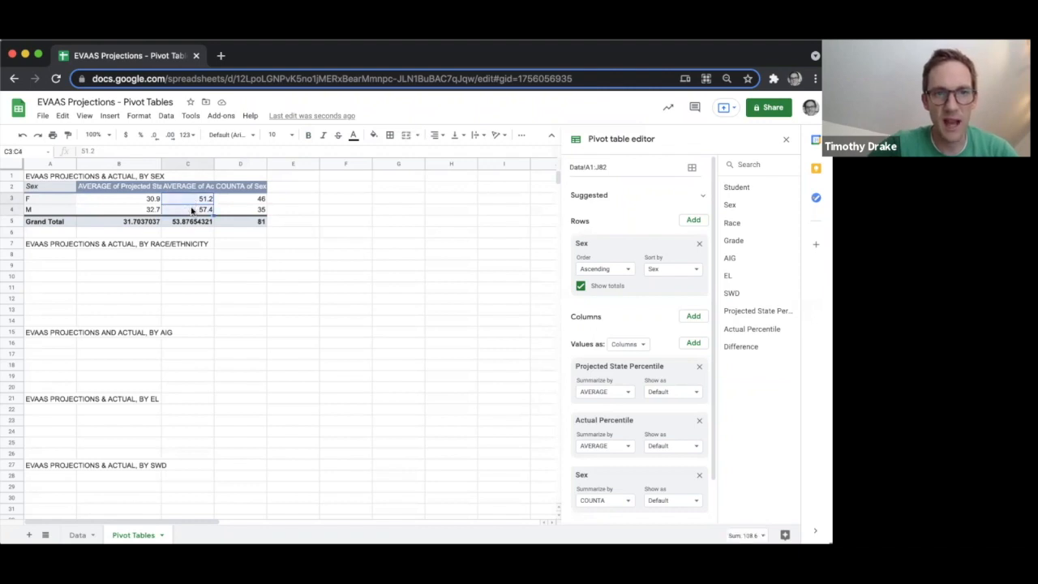
click(242, 201)
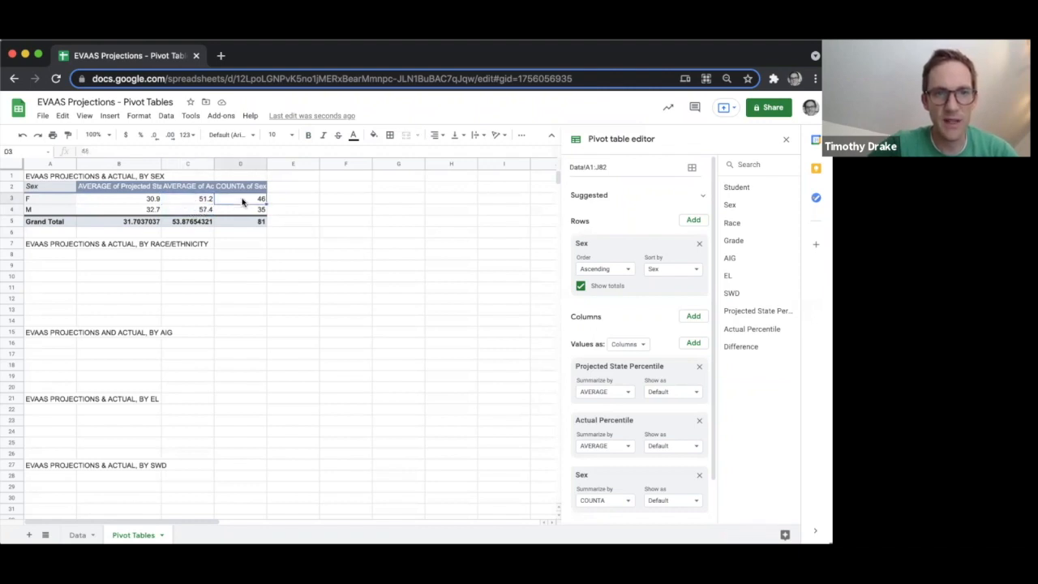
Format the Grand Total averages in B5:C5 of the Sex pivot table to one decimal place.
click(245, 211)
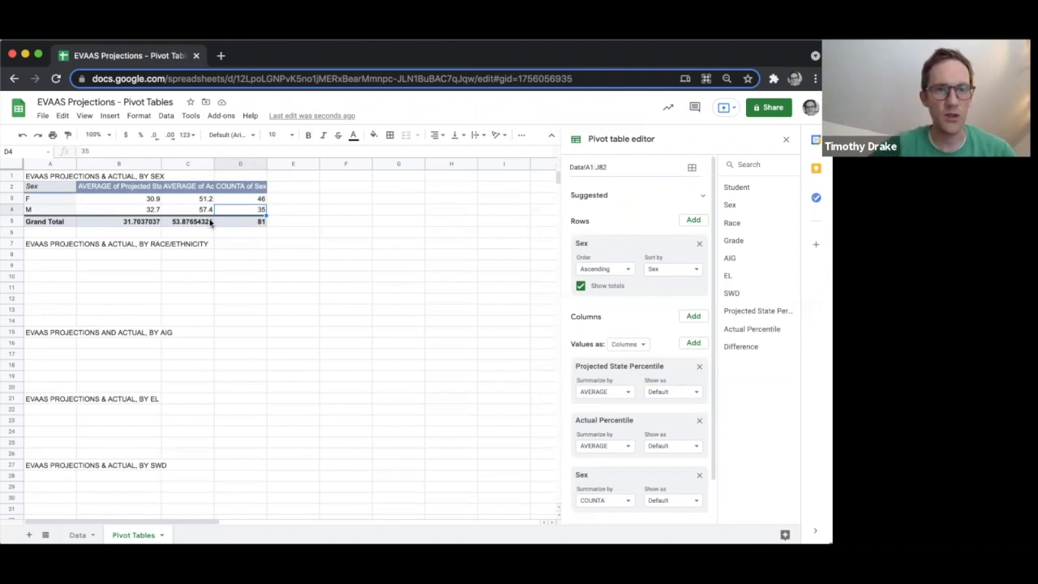
click(175, 226)
drag(174, 225, 156, 223)
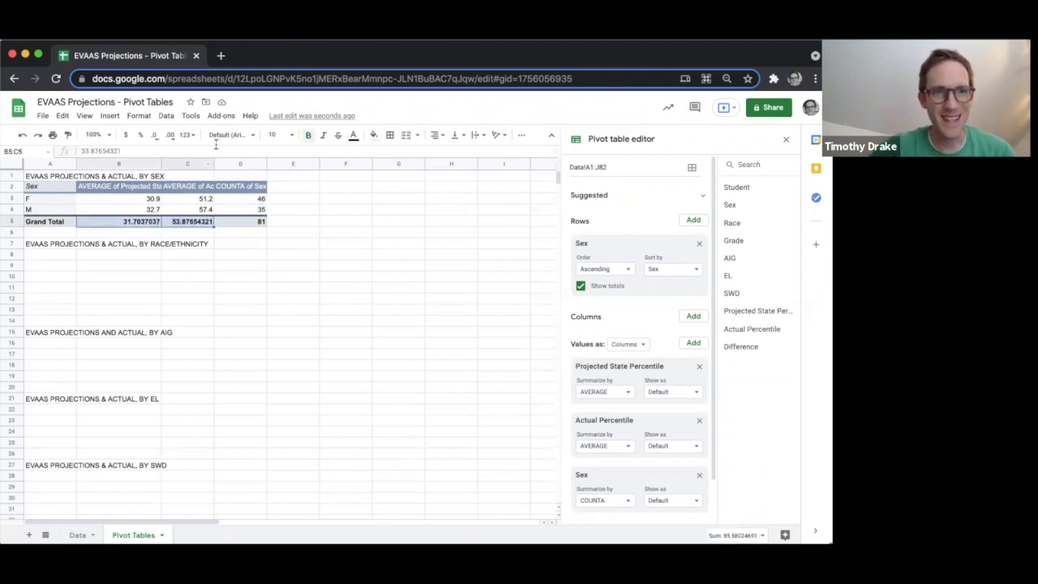
click(157, 138)
click(168, 138)
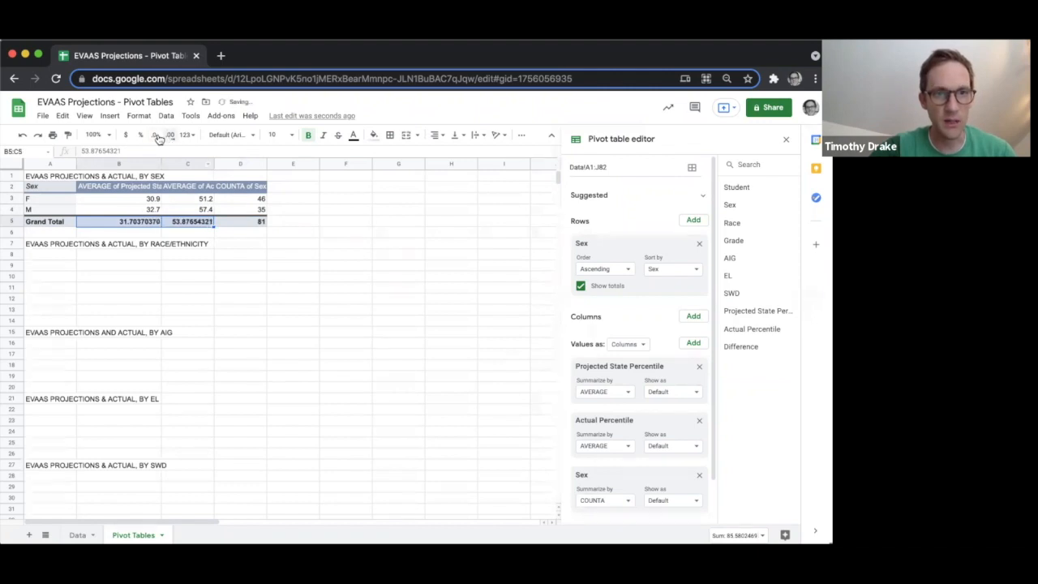
click(158, 139)
click(157, 138)
click(157, 138)
click(157, 139)
click(157, 139)
click(157, 139)
click(157, 139)
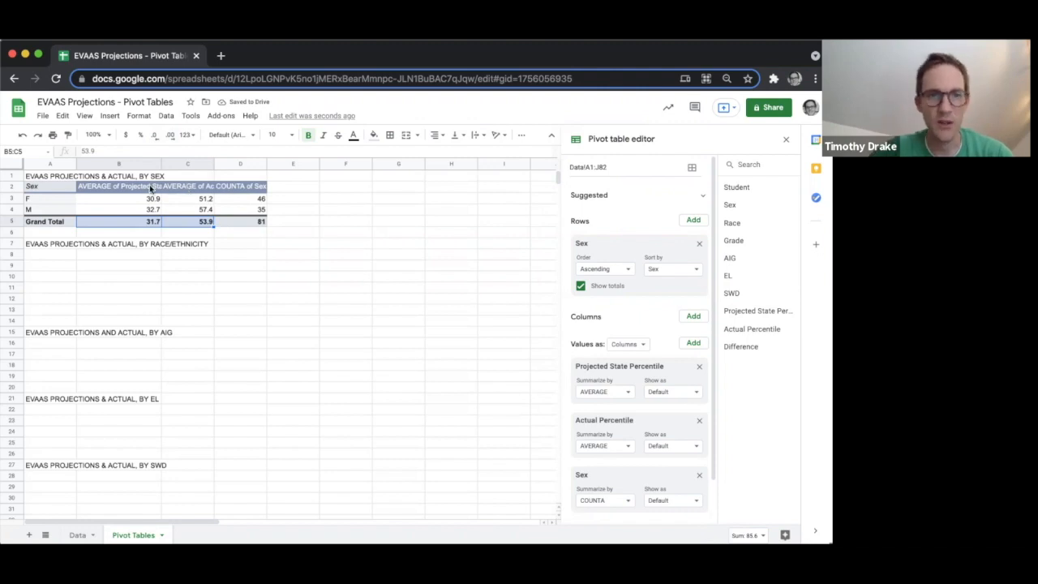
Add Difference summarized by AVERAGE to the Sex pivot table's values and place it before the Sex count.
click(193, 190)
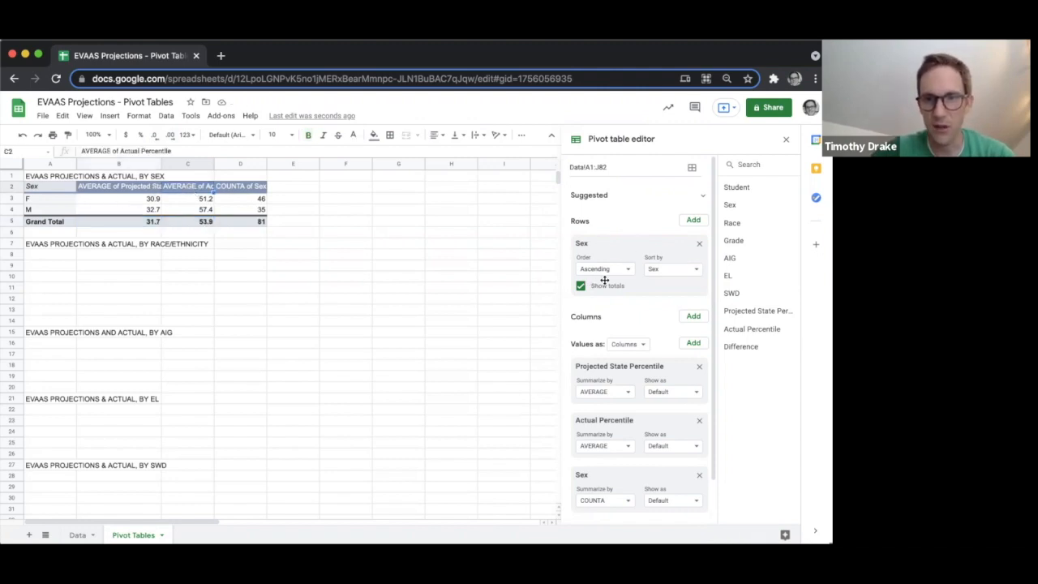
click(694, 343)
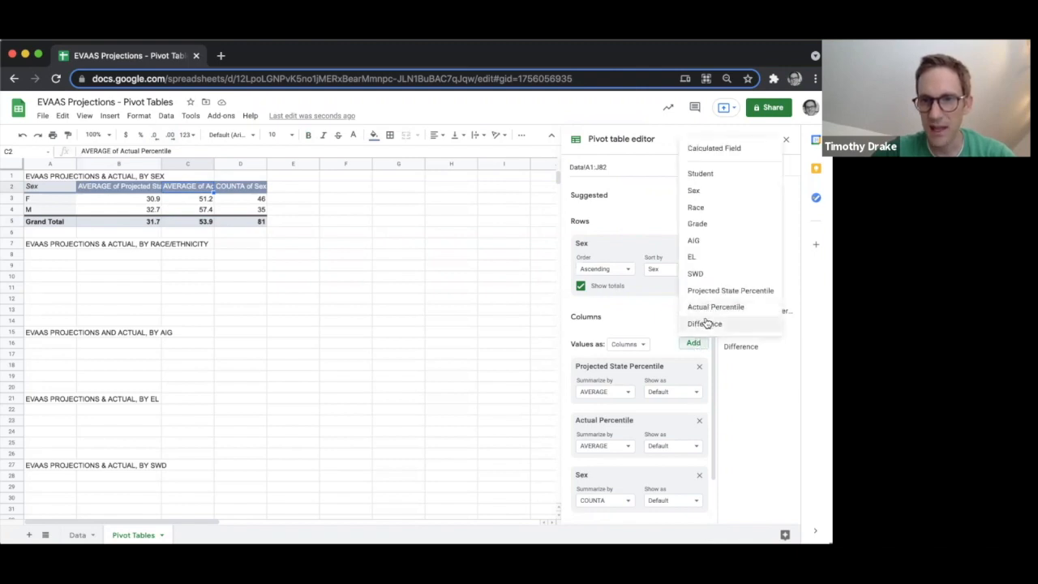
click(705, 323)
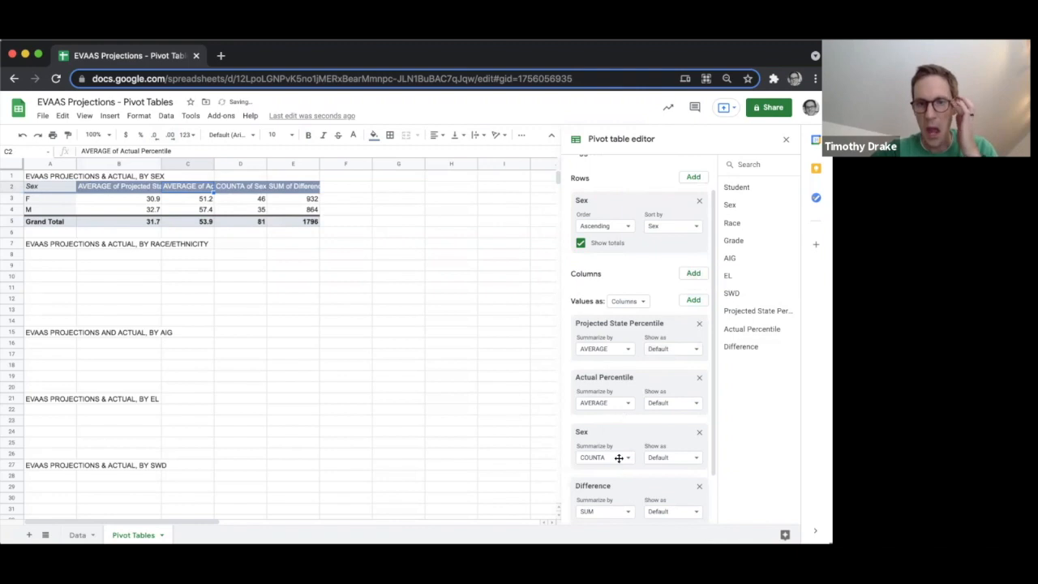
click(603, 512)
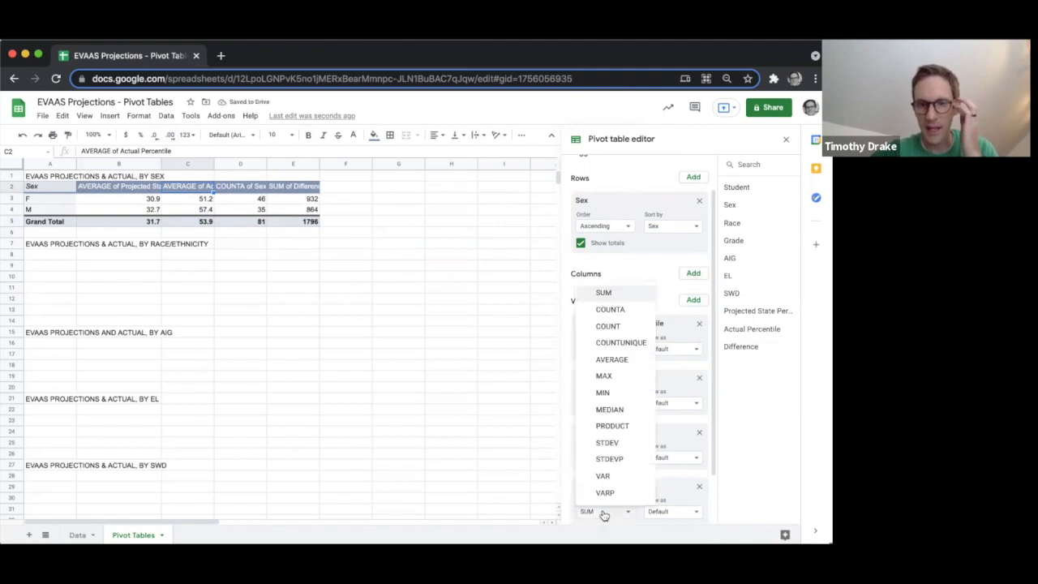
click(614, 361)
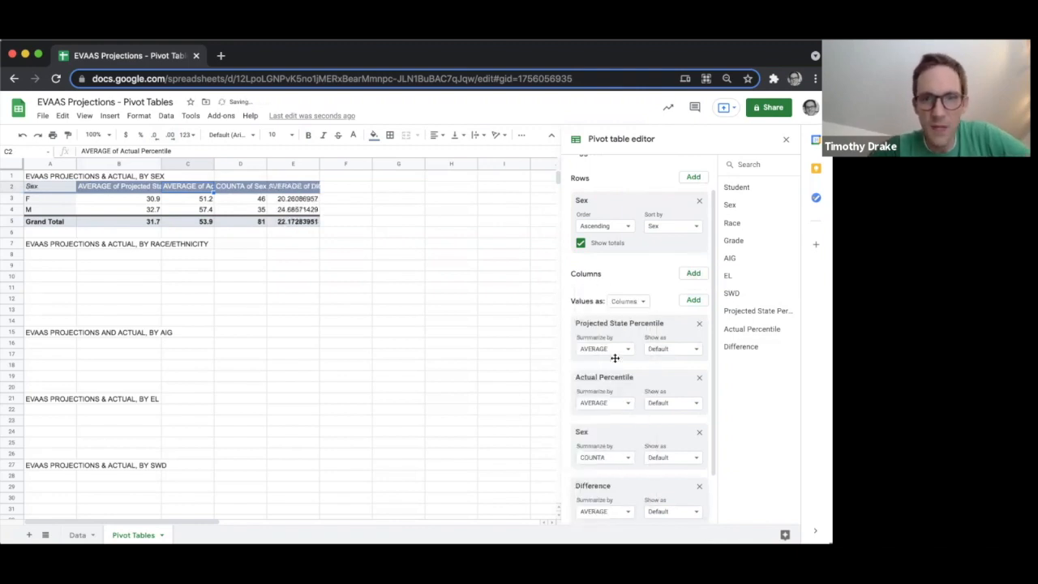
drag(633, 485, 635, 428)
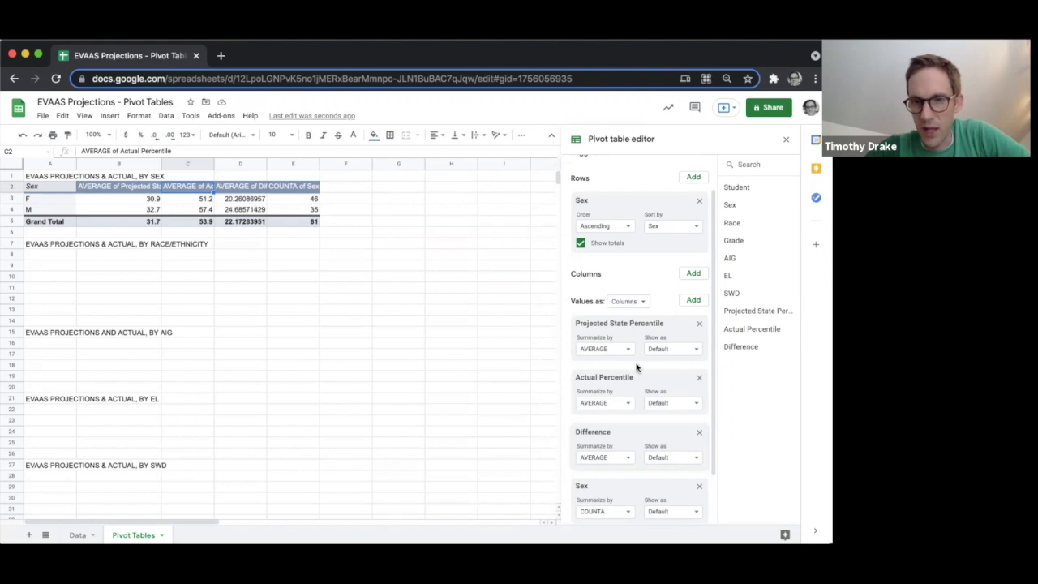
Format the average differences in D3:D5 of the Sex pivot table to one decimal place.
mouse_move(250, 201)
mouse_down()
mouse_move(252, 211)
mouse_move(249, 201)
mouse_up()
click(158, 135)
click(158, 136)
click(158, 135)
click(158, 135)
click(158, 135)
click(158, 135)
click(158, 136)
click(256, 235)
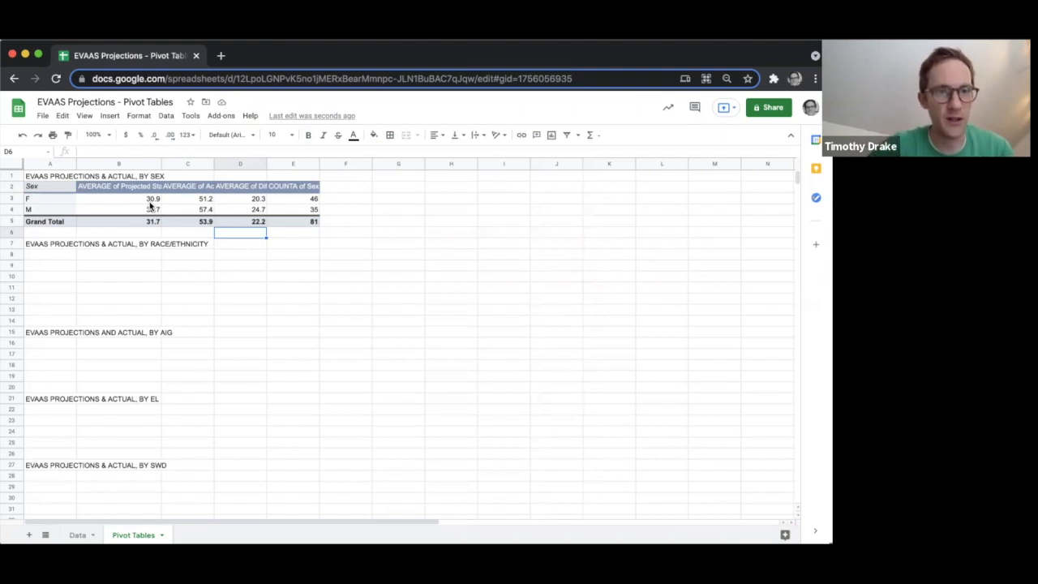
Create a pivot table from Data!A1:J82 in cell A8 of the existing Pivot Tables sheet, under the race/ethnicity heading.
click(52, 255)
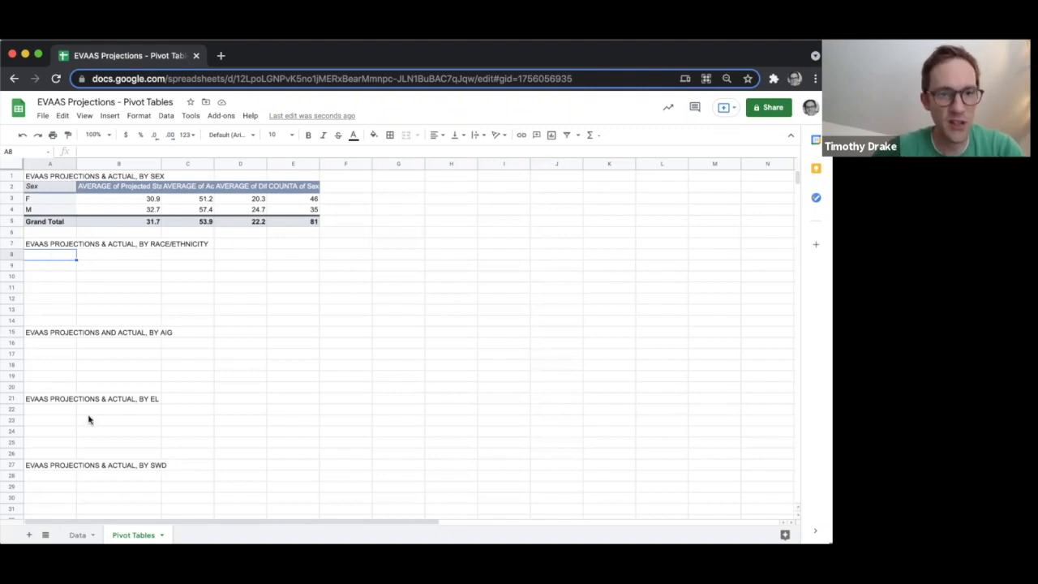
click(80, 529)
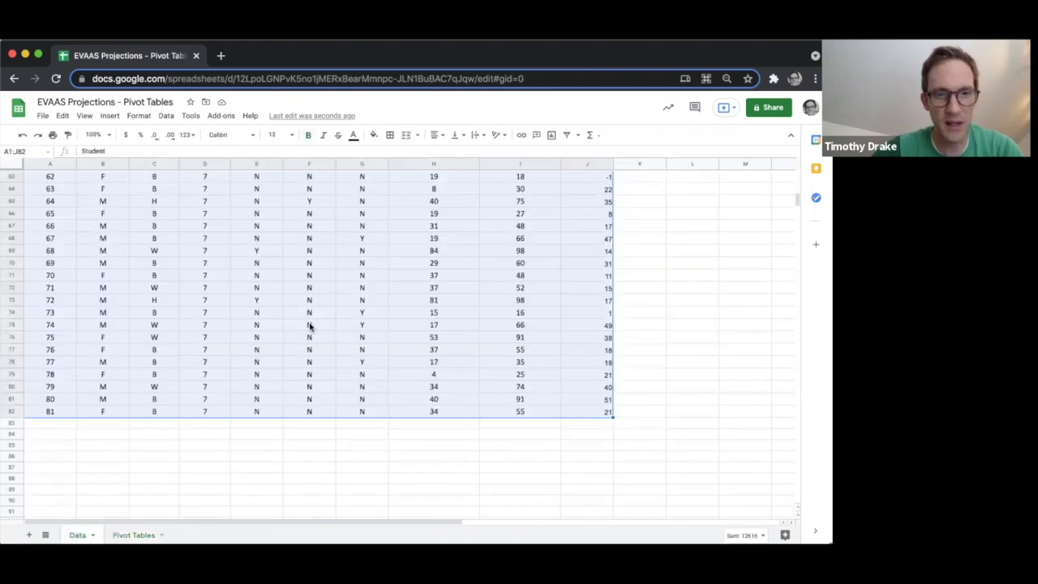
click(168, 116)
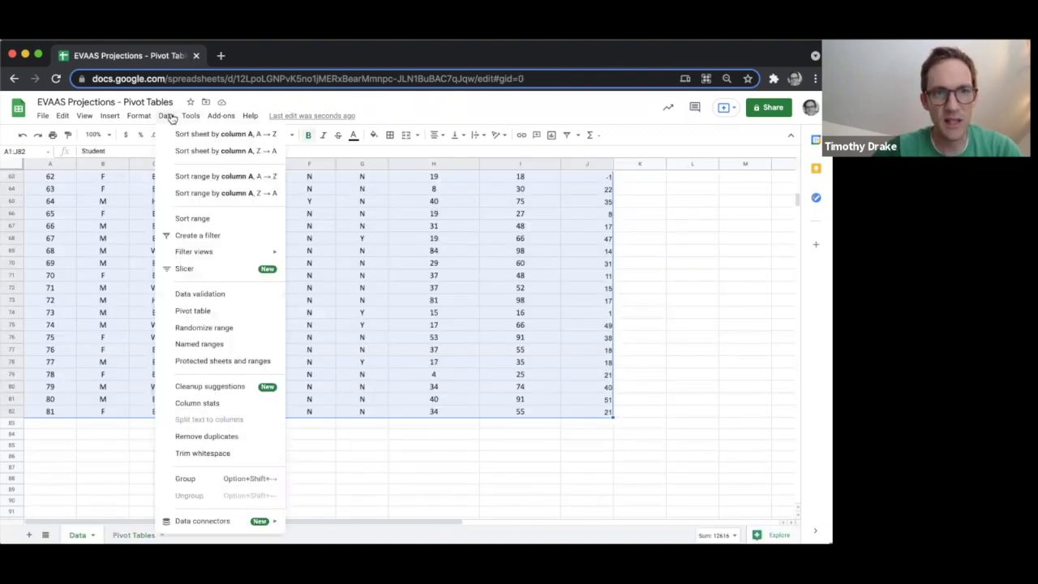
click(197, 311)
click(338, 337)
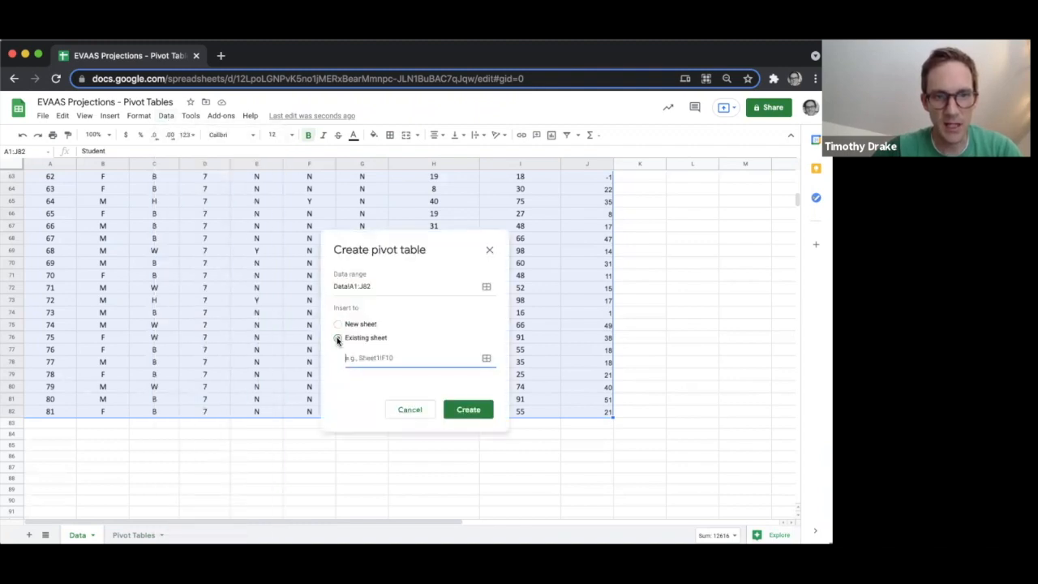
click(133, 534)
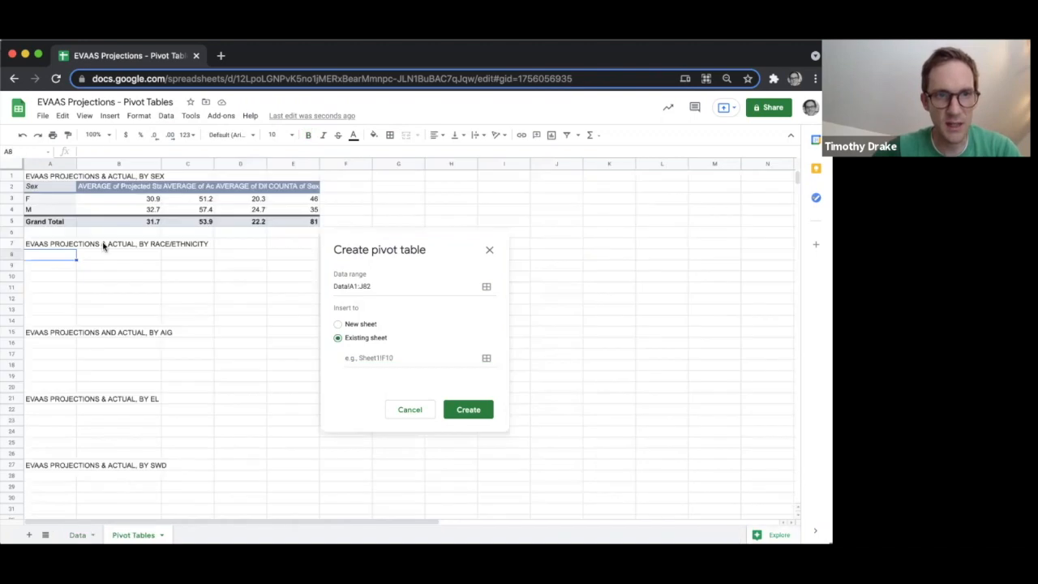
click(350, 358)
click(68, 258)
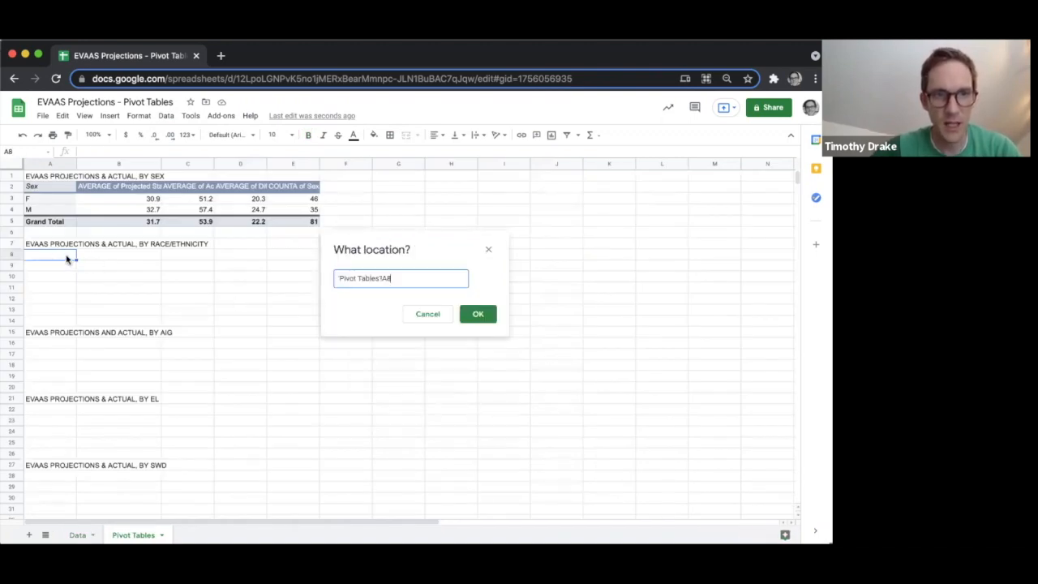
click(491, 314)
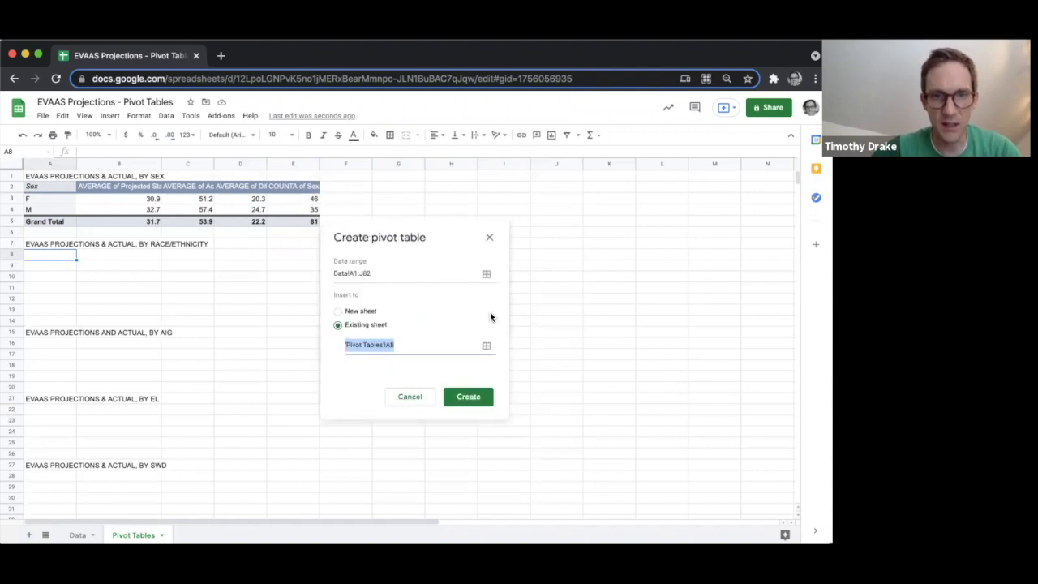
click(475, 395)
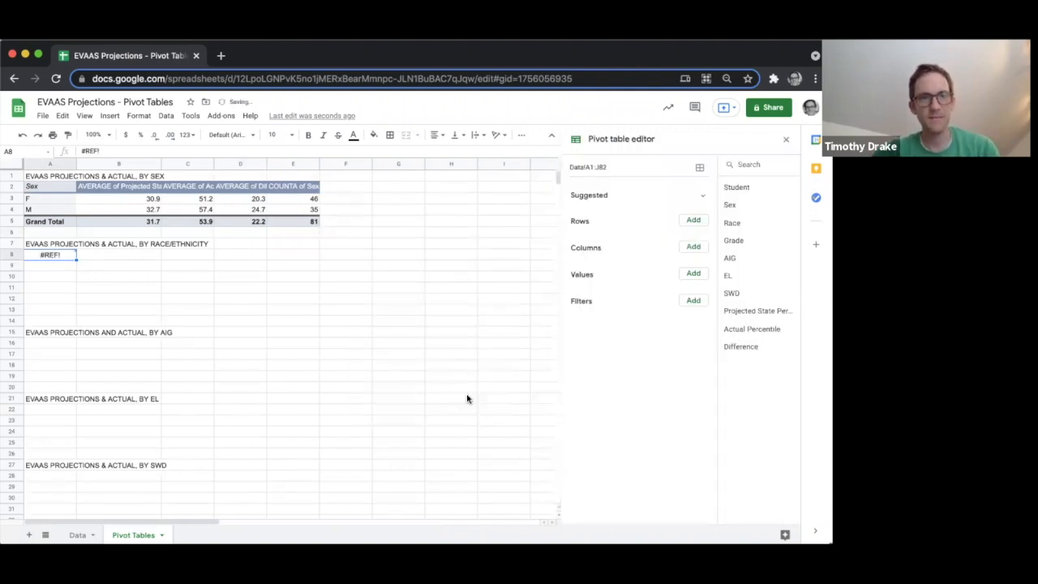
Group the new pivot table's rows by Race and add Projected State Percentile as a value summarized by AVERAGE.
click(692, 286)
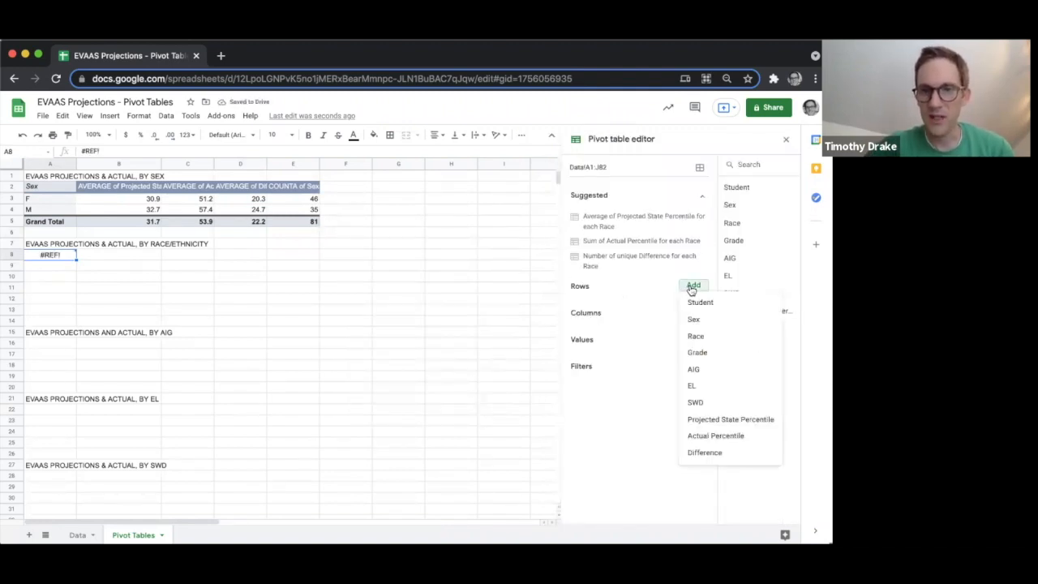
click(697, 335)
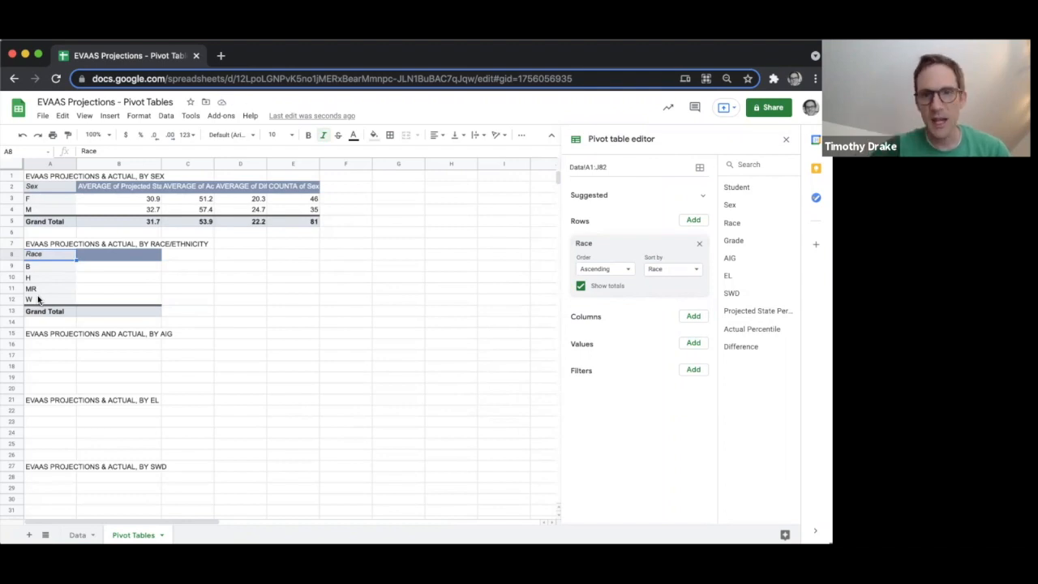
click(694, 345)
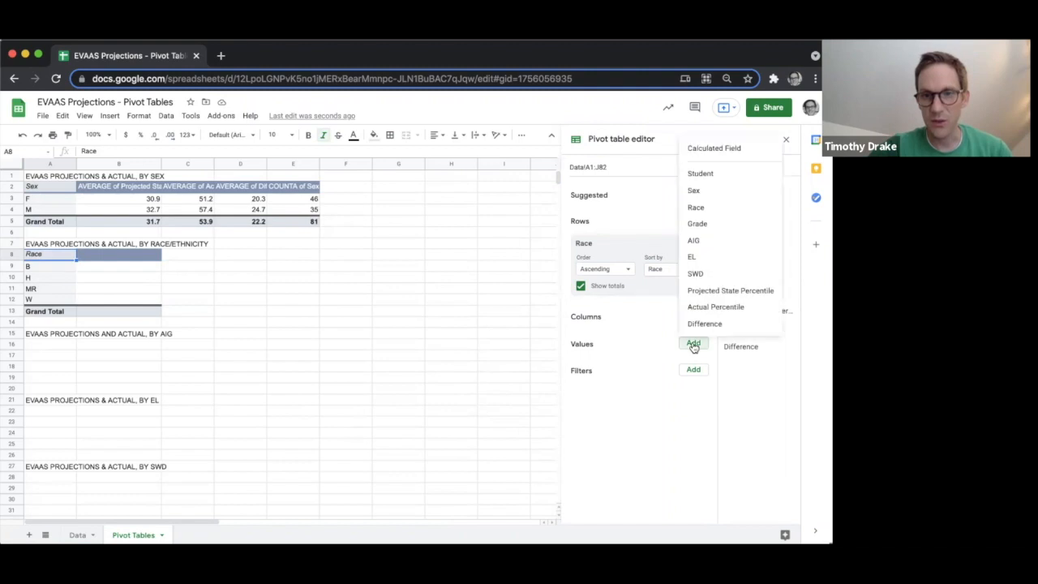
click(705, 291)
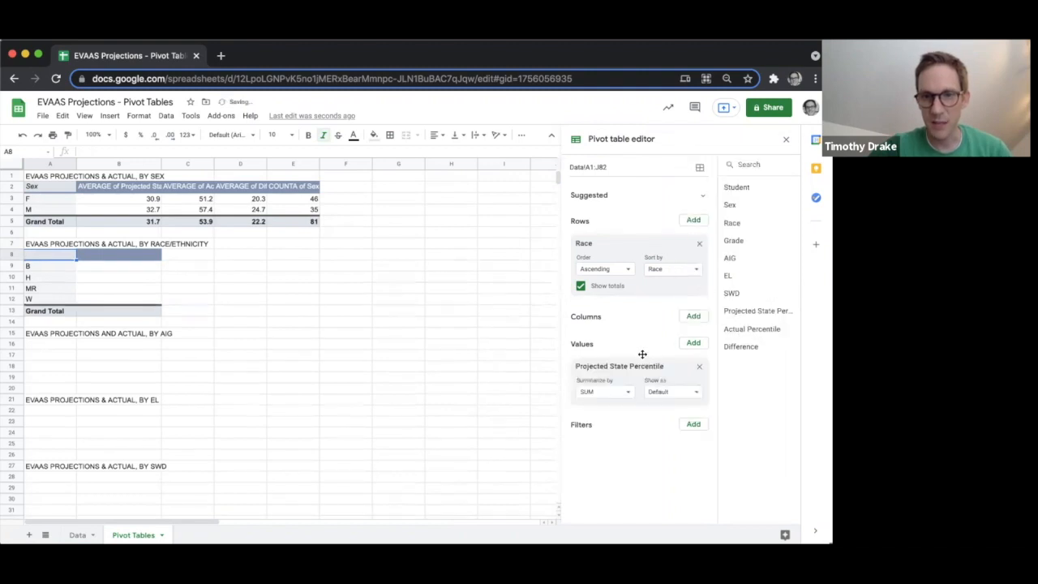
click(617, 393)
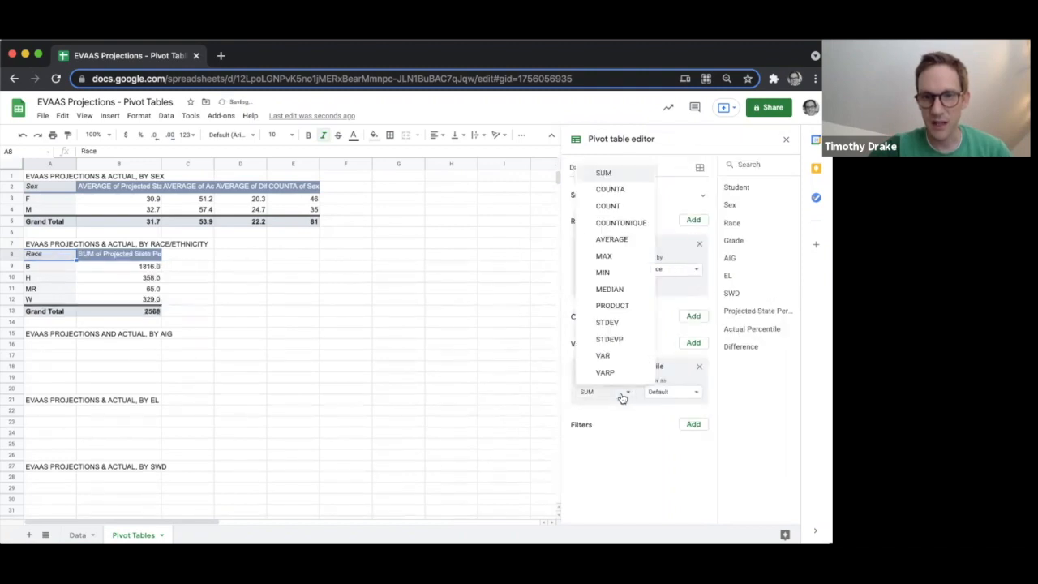
click(620, 239)
Add Actual Percentile summarized by AVERAGE as a second value of the Race pivot table.
click(691, 343)
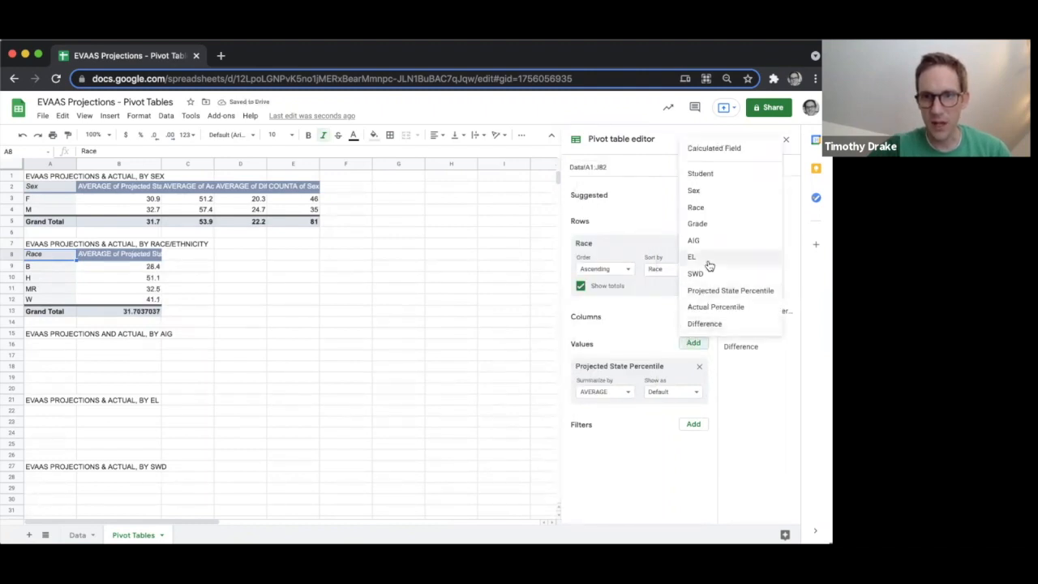
click(709, 309)
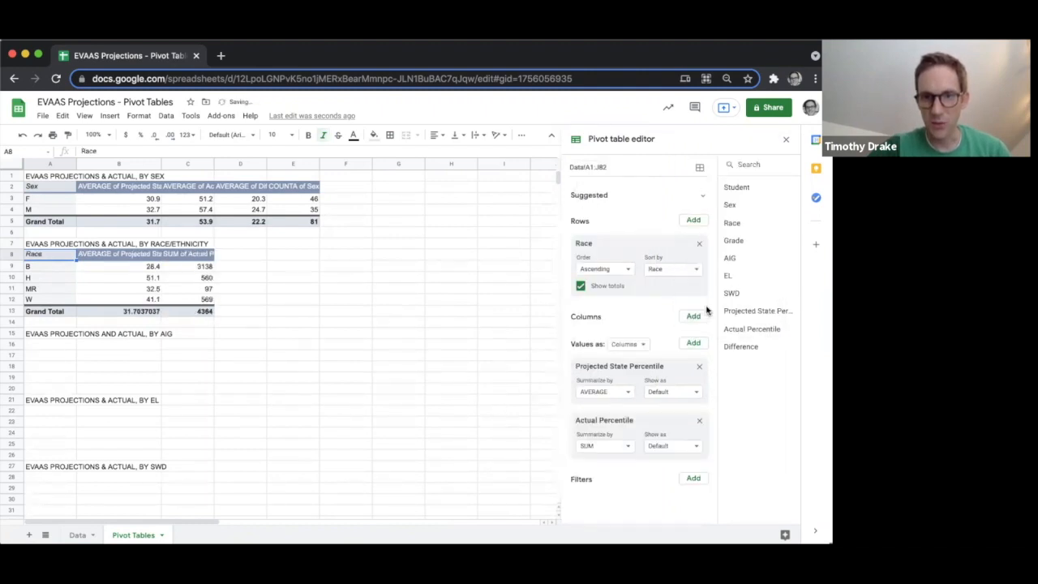
click(612, 451)
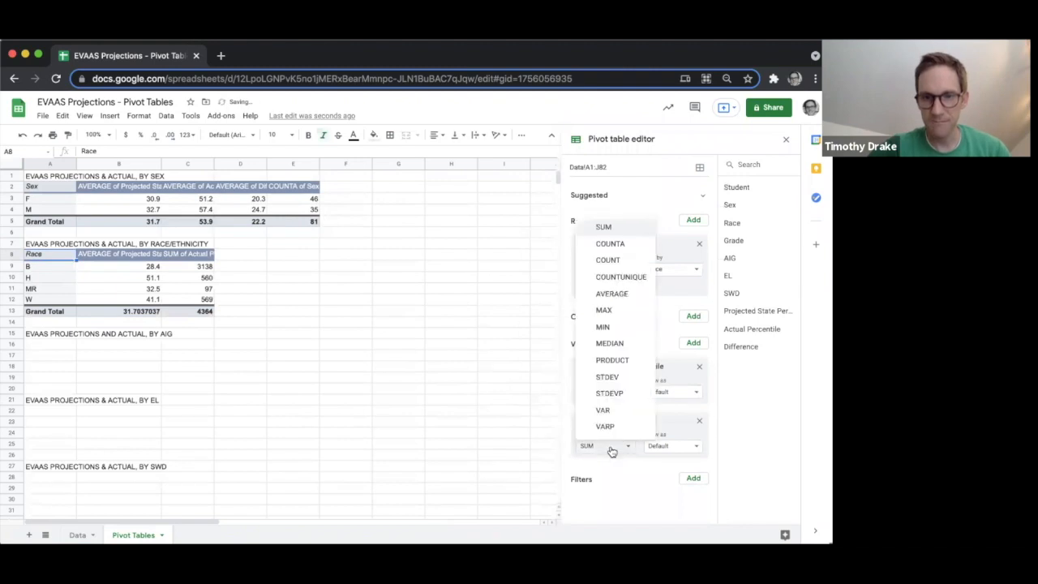
click(612, 293)
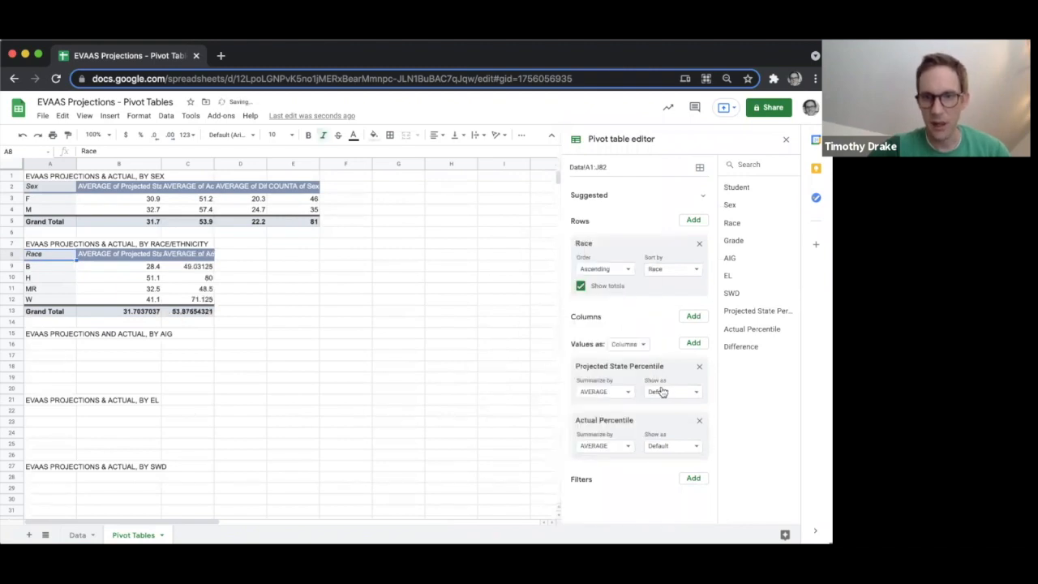
Add Difference summarized by AVERAGE and Race summarized by COUNTA as further values of the Race pivot table.
click(691, 345)
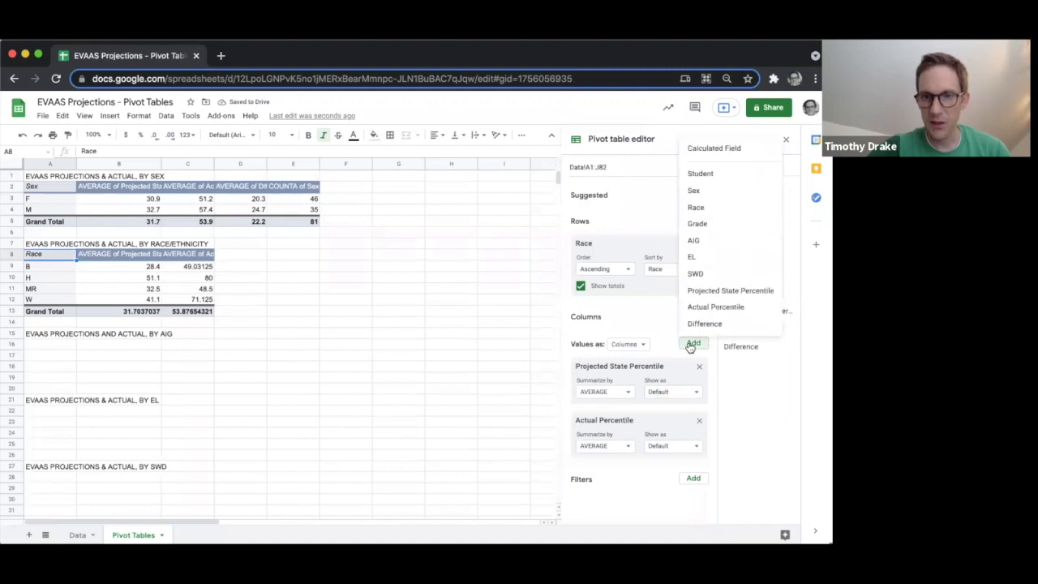
click(702, 323)
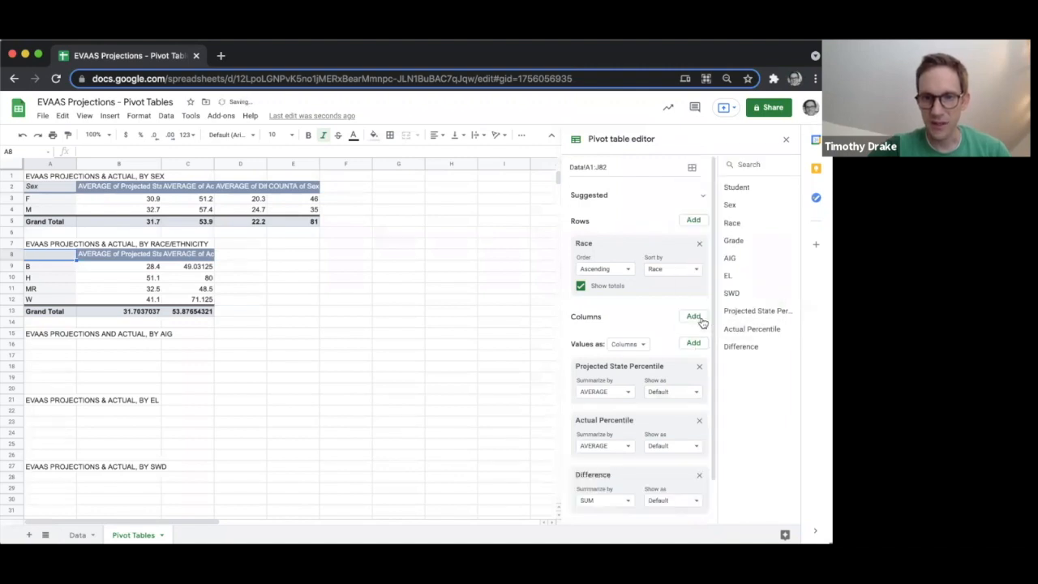
click(604, 499)
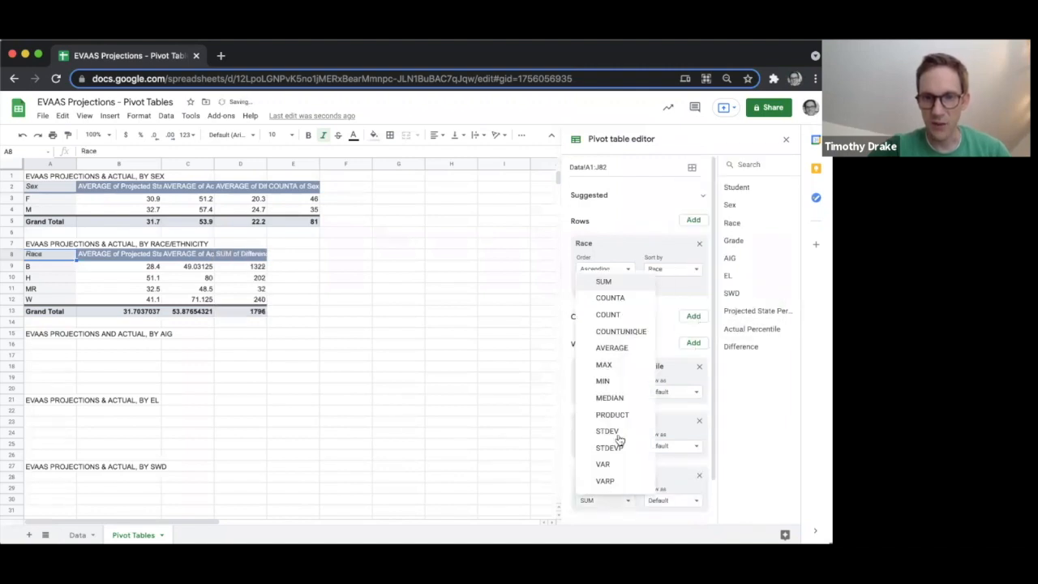
click(613, 348)
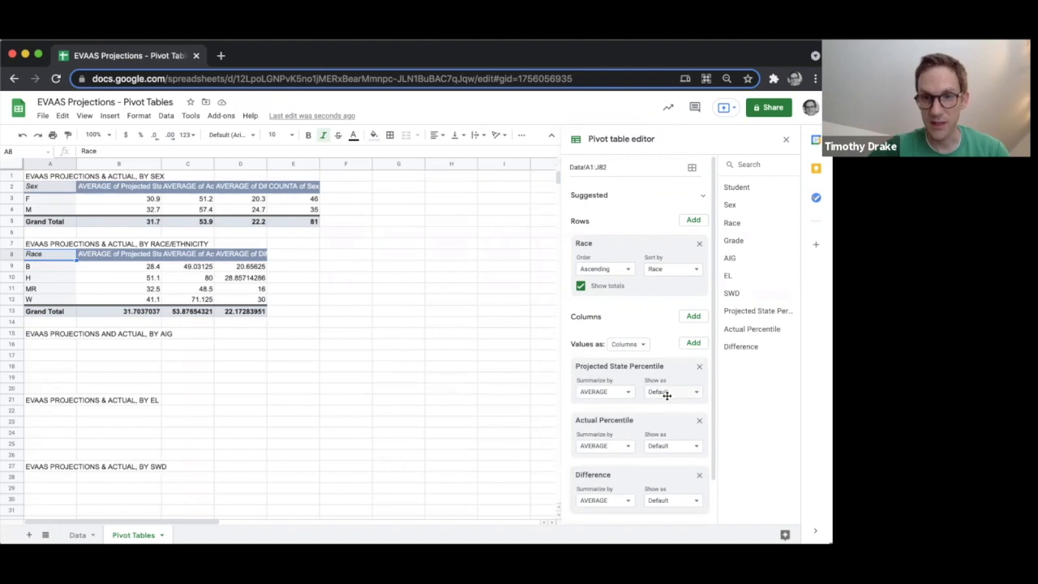
click(695, 343)
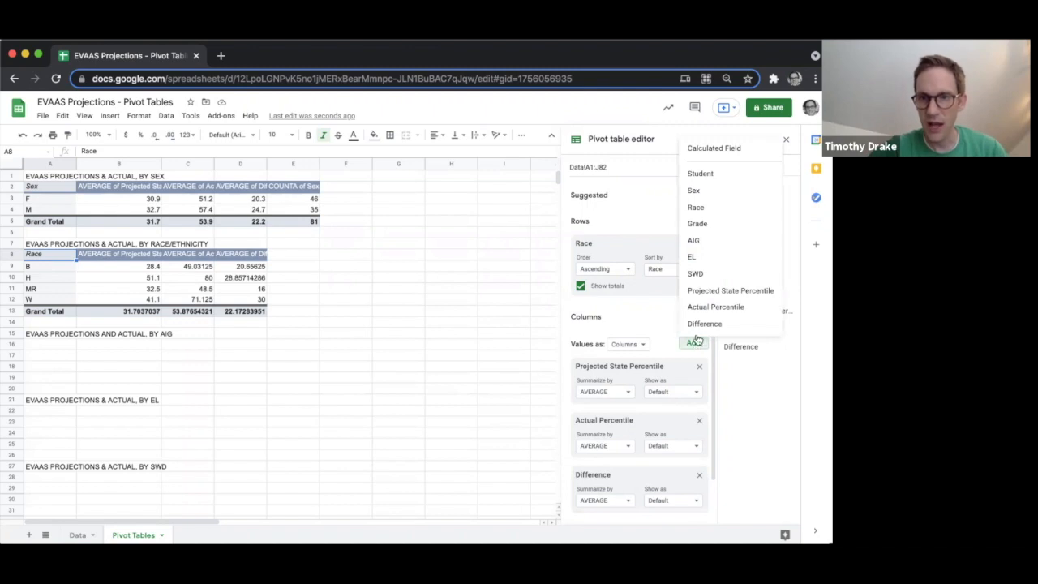
click(695, 208)
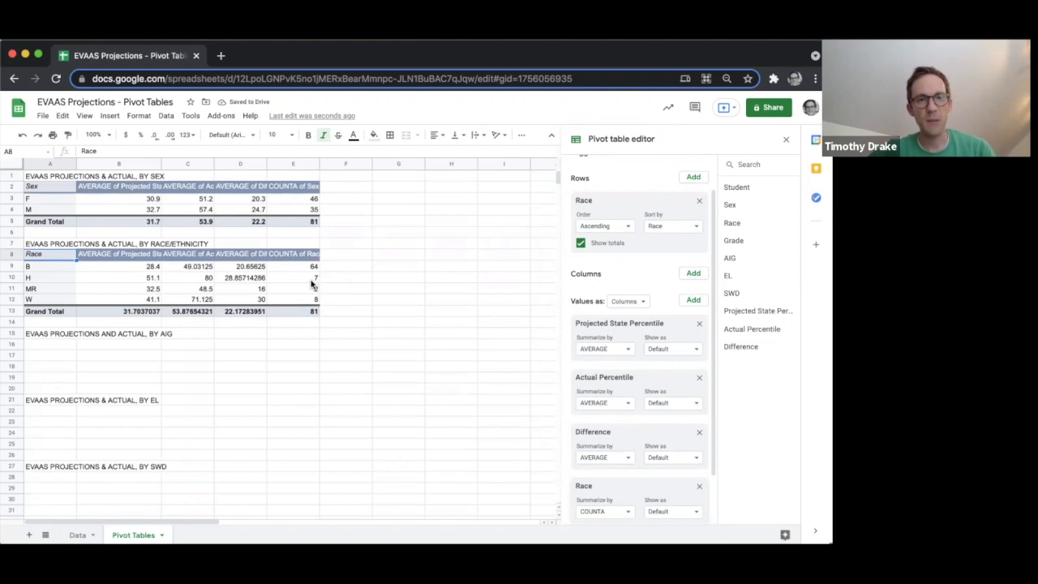
Format all averages in B9:D13 of the Race pivot table, including the Grand Total row, to one decimal place.
drag(256, 314, 144, 267)
click(156, 136)
click(157, 136)
click(156, 137)
click(156, 137)
click(156, 136)
click(156, 136)
click(157, 137)
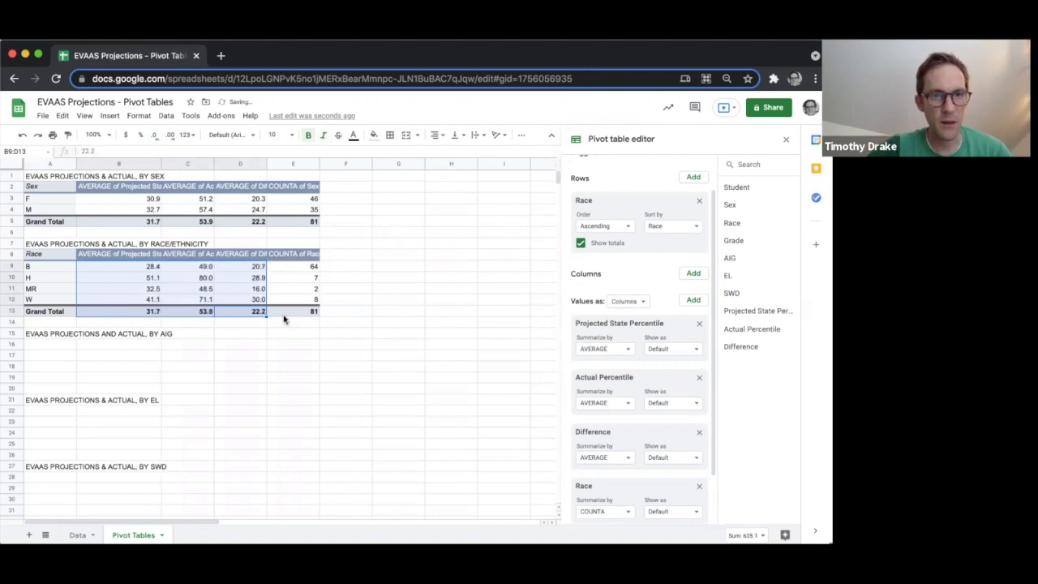
Examine the race/ethnicity pivot table's student counts and its projected, actual and difference averages for each group.
click(299, 312)
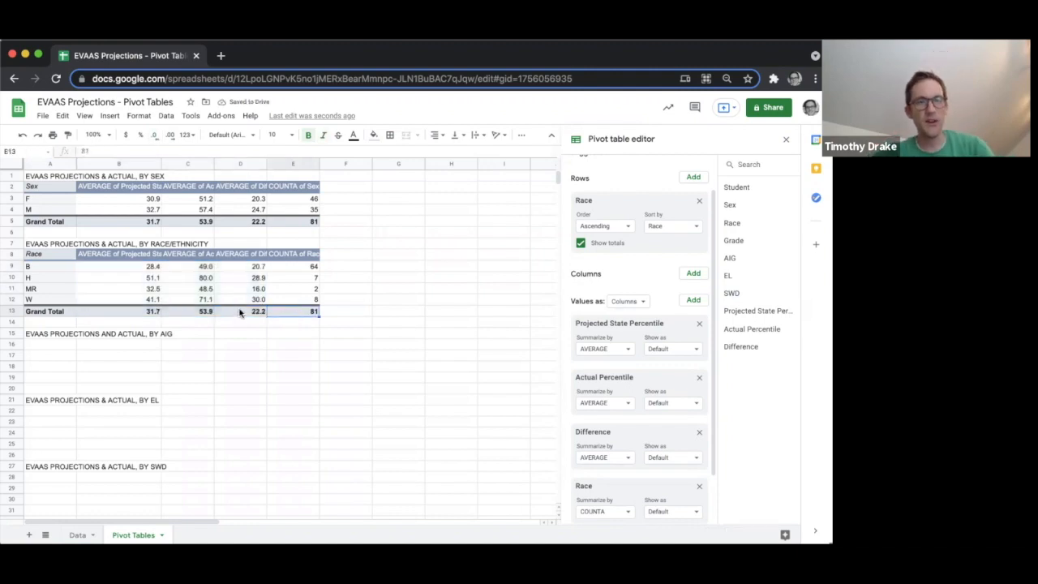
click(309, 268)
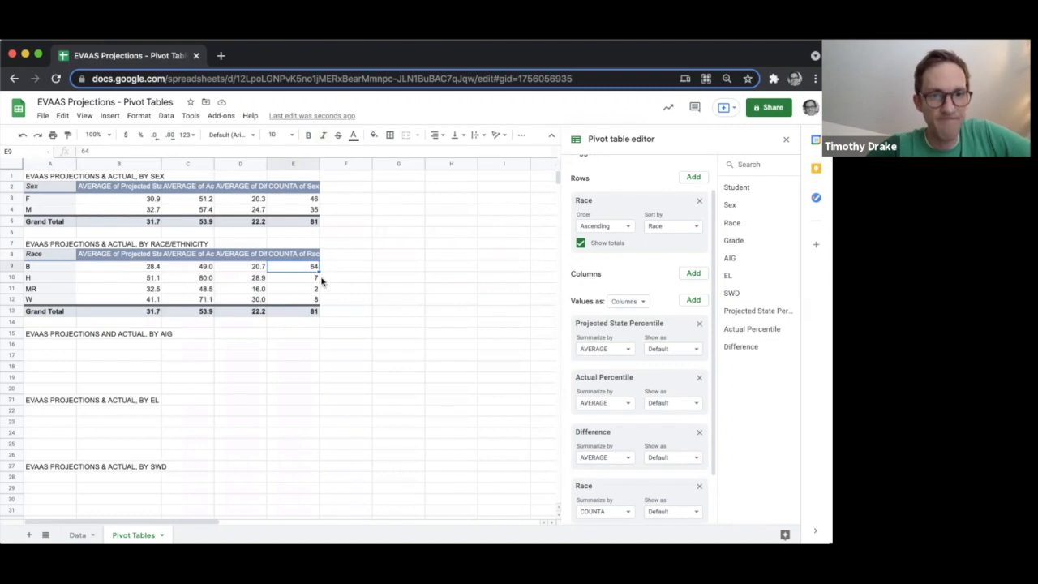
click(135, 267)
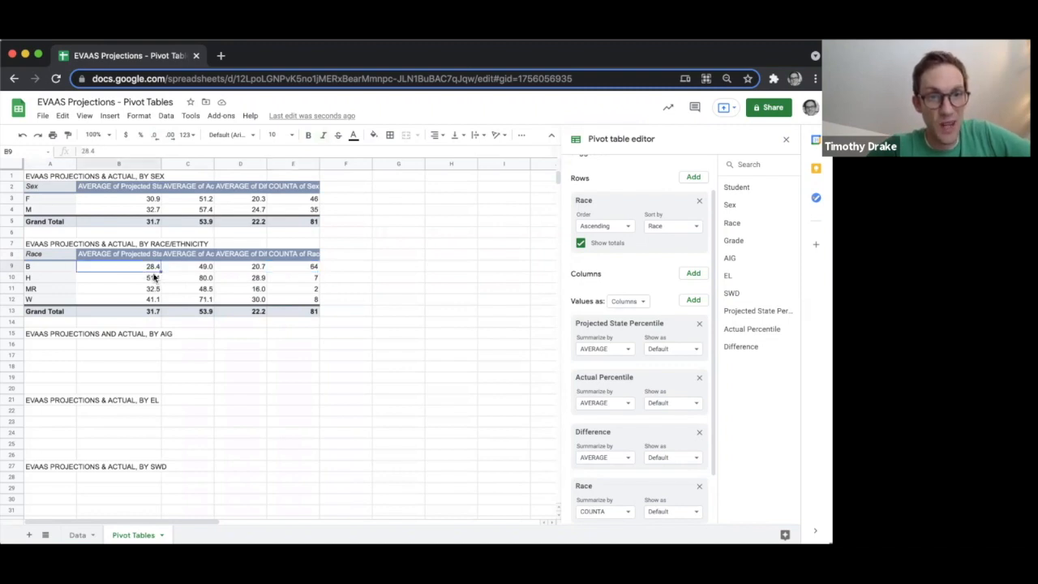
key(Right)
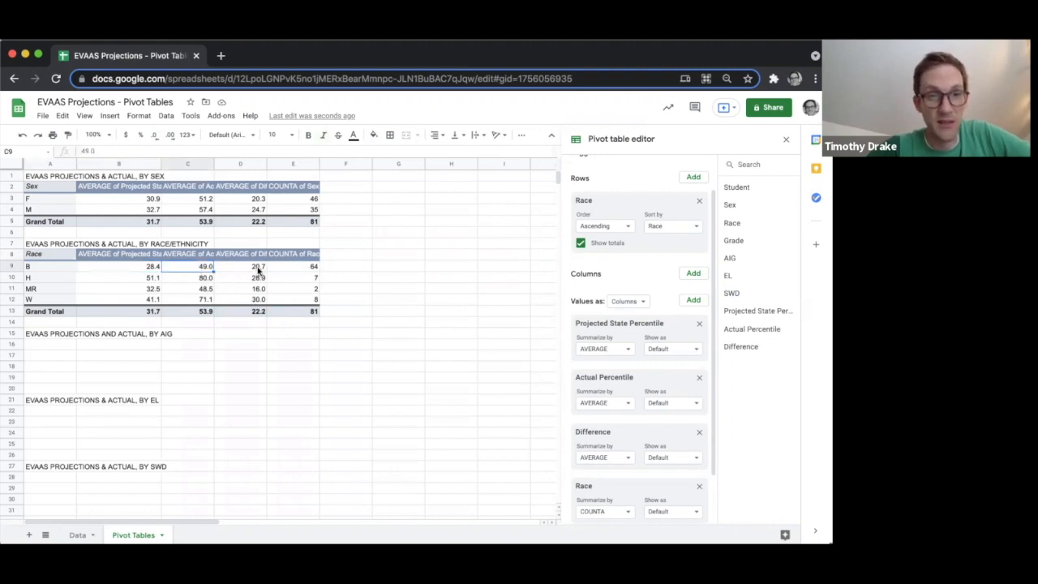
key(Right)
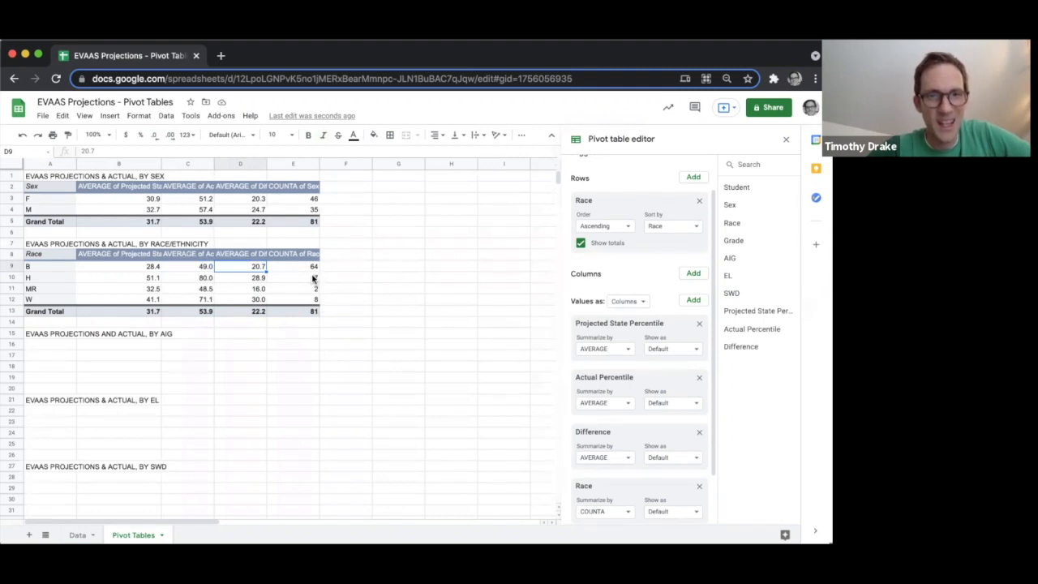
click(154, 279)
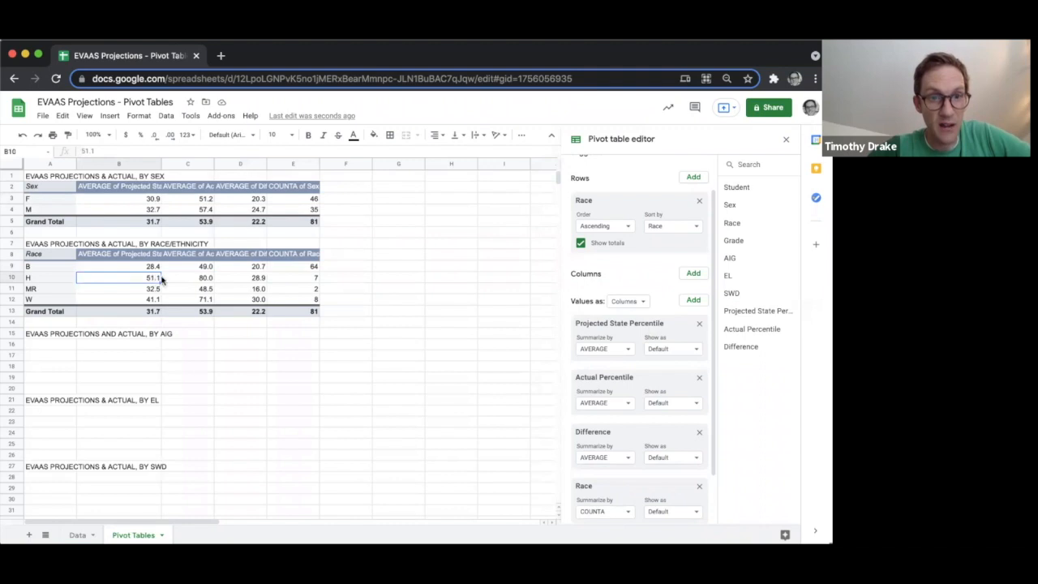
click(206, 280)
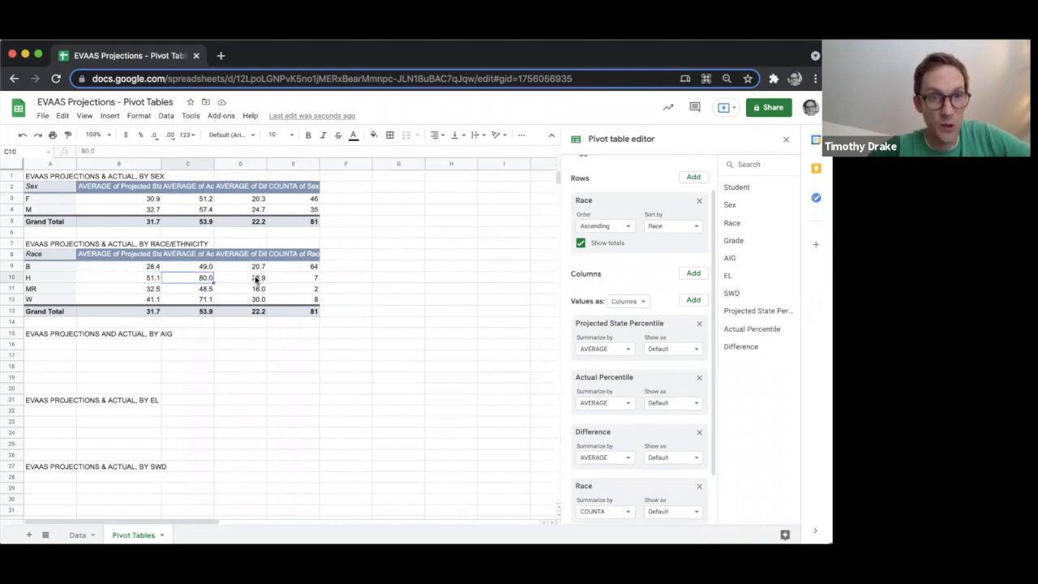
click(256, 280)
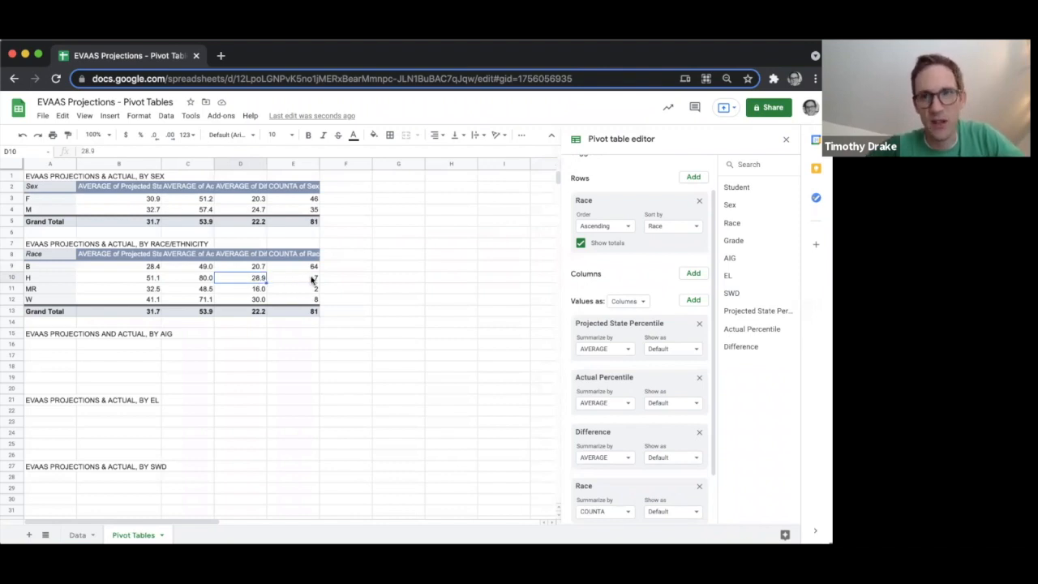
click(313, 283)
click(313, 292)
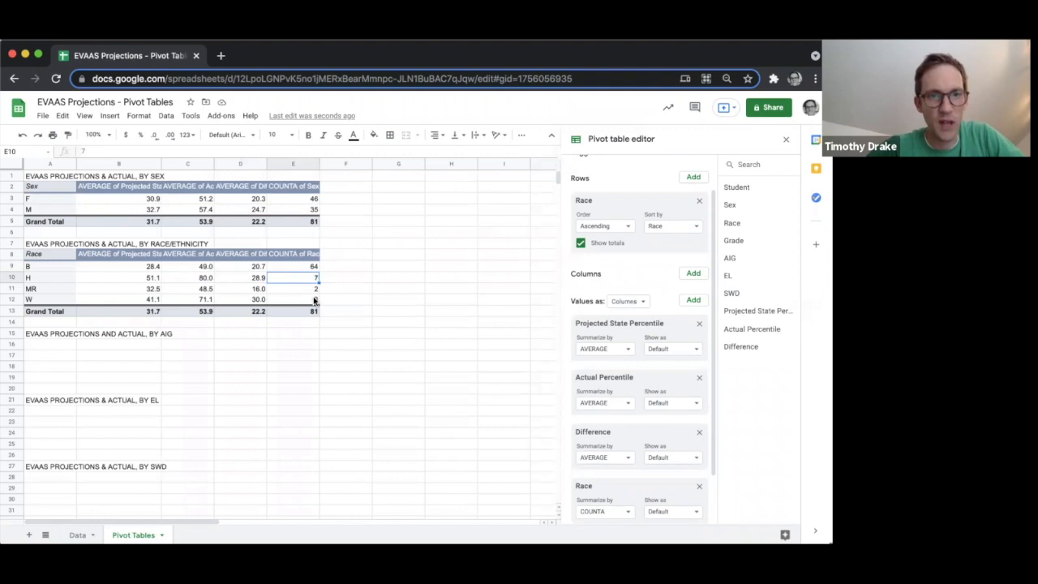
click(313, 302)
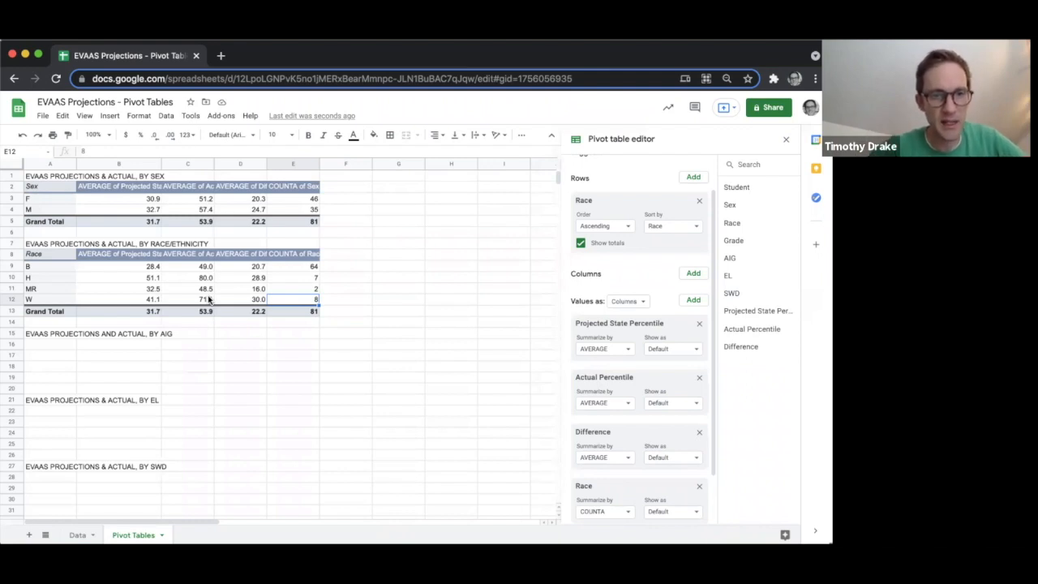
Create a pivot table from Data!A1:J82 in cell A16 of the existing Pivot Tables sheet, under the AIG heading.
click(54, 347)
click(77, 534)
click(166, 116)
click(267, 308)
click(133, 534)
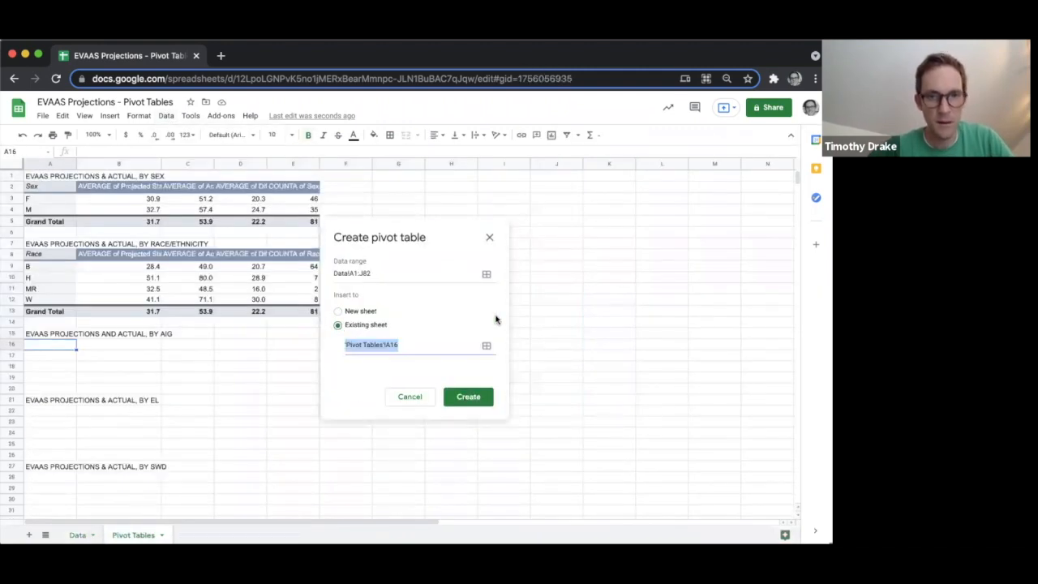
click(468, 409)
Group the new pivot table's rows by AIG and add Projected State Percentile as a value summarized by AVERAGE.
click(690, 283)
click(695, 369)
click(694, 343)
click(730, 291)
click(604, 392)
click(608, 236)
Add Actual Percentile summarized by AVERAGE as a second value of the AIG pivot table.
click(693, 343)
click(715, 307)
click(604, 445)
click(614, 296)
Add Difference summarized by AVERAGE and AIG summarized by COUNTA as further values of the AIG pivot table.
click(694, 343)
click(702, 460)
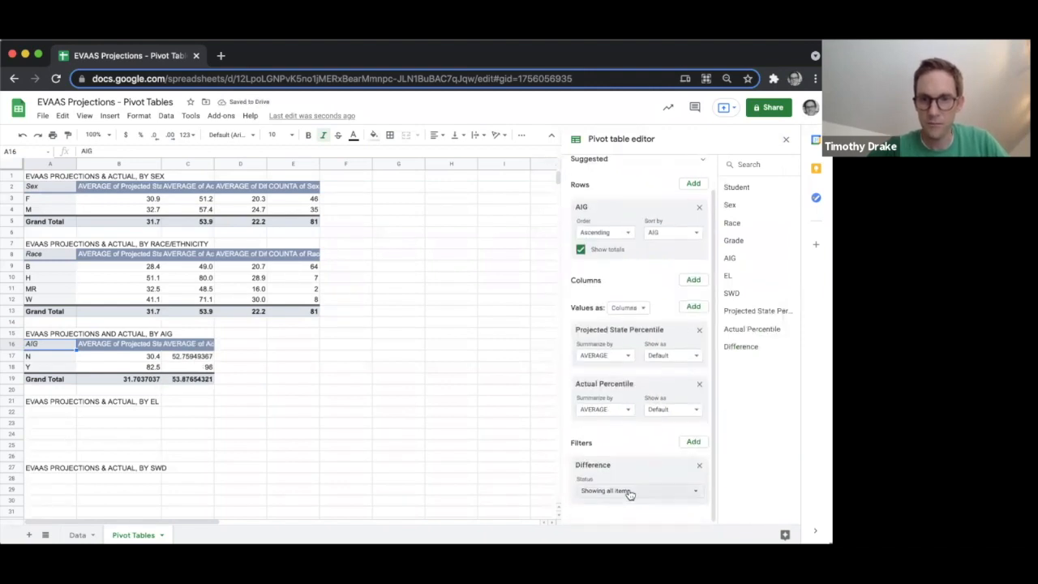
click(621, 493)
click(620, 345)
click(694, 343)
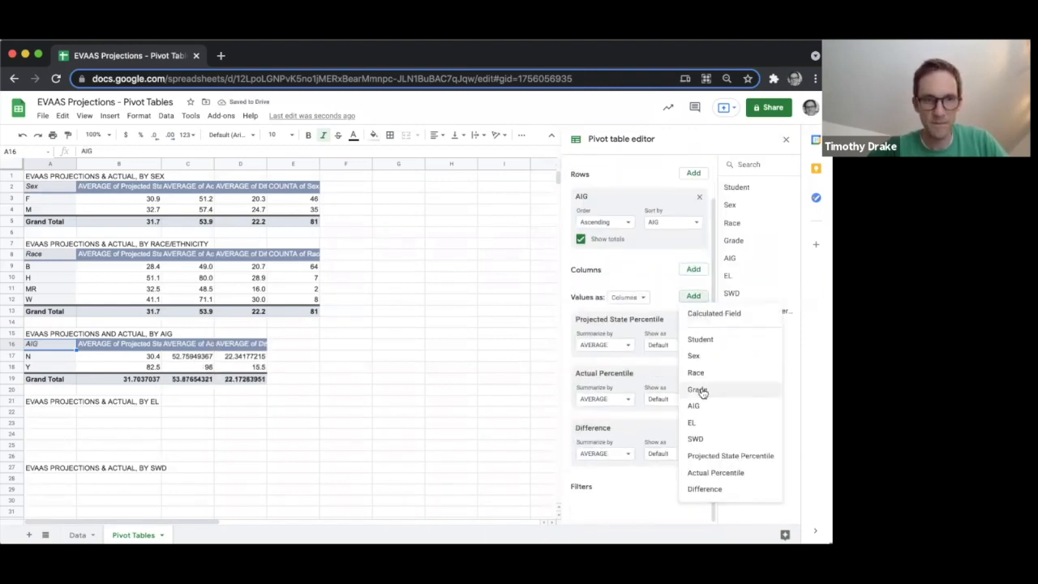
click(690, 403)
scroll(632, 406, down, 2)
Format the averages in B17:D19 of the AIG pivot table, including the Grand Total row, to one decimal place.
drag(146, 355, 244, 378)
click(154, 138)
click(170, 136)
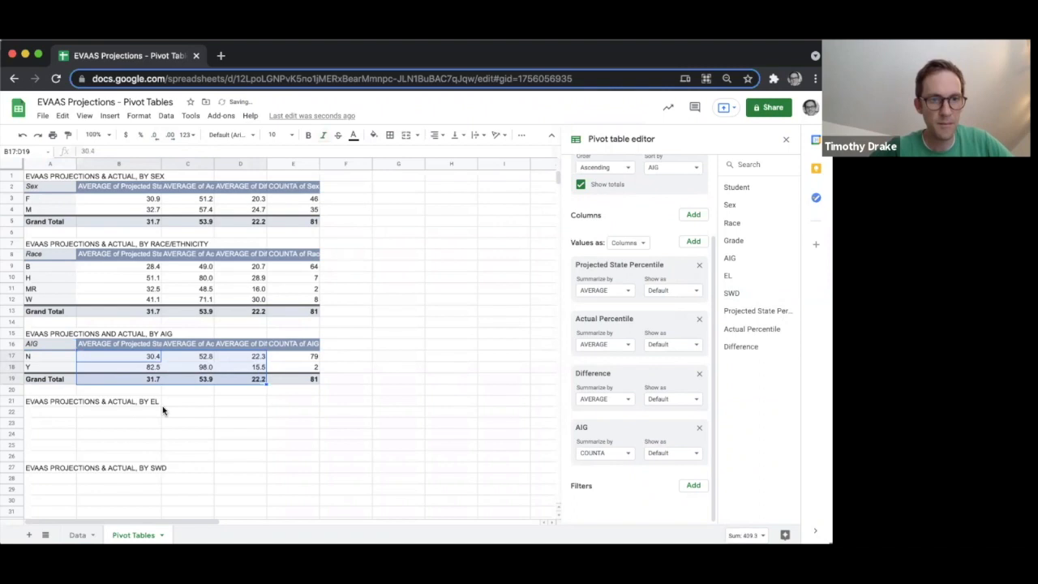
Create a pivot table from Data!A1:J82 in cell A22 of the existing Pivot Tables sheet, under the EL heading.
click(52, 411)
click(77, 535)
click(165, 116)
click(205, 312)
click(338, 338)
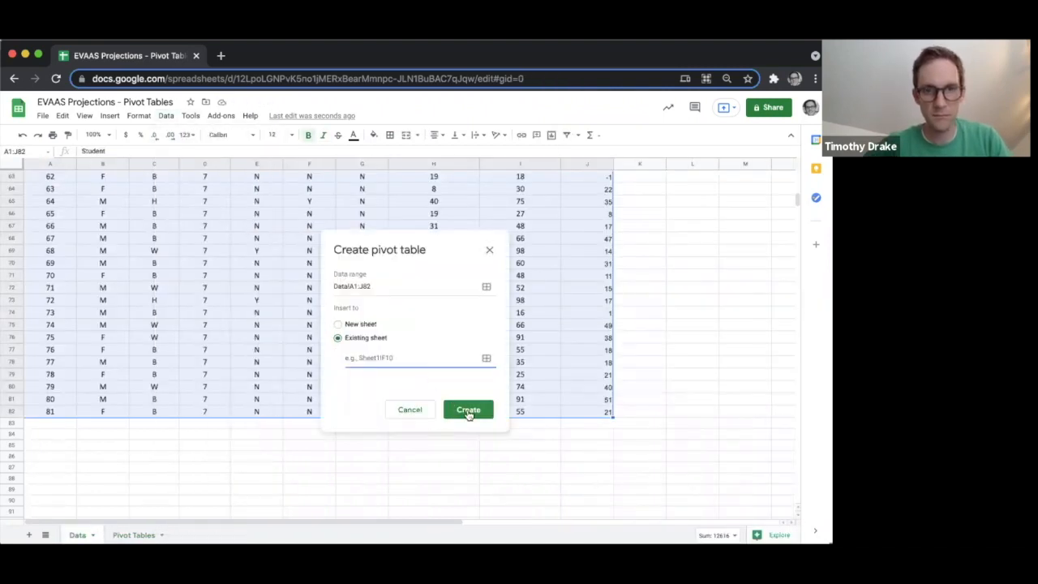
click(134, 535)
click(50, 413)
click(468, 397)
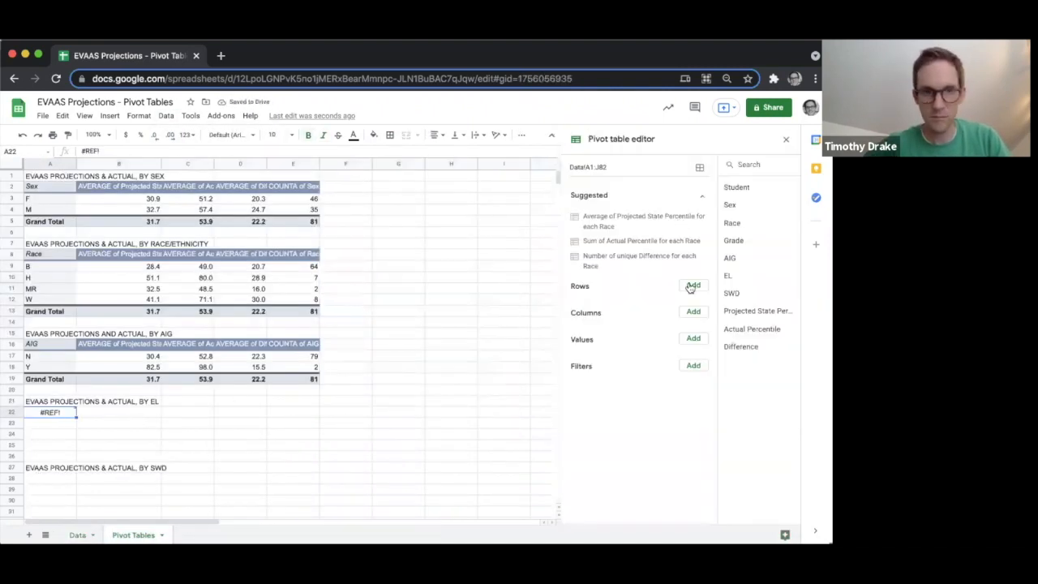
Group the new pivot table's rows by EL and add Projected State Percentile as a value summarized by AVERAGE.
click(693, 285)
click(692, 405)
click(693, 342)
click(730, 290)
Add Actual Percentile summarized by AVERAGE as a second value of the EL pivot table.
click(694, 342)
click(715, 308)
click(605, 445)
click(612, 295)
Add Difference summarized by AVERAGE and EL summarized by COUNTA as further values of the EL pivot table.
click(693, 344)
click(704, 324)
click(605, 500)
click(611, 348)
click(694, 343)
scroll(661, 445, down, 1)
Format the averages in B23:D25 of the EL pivot table, including the Grand Total row, to one decimal place.
drag(241, 446, 129, 424)
triple_click(154, 136)
double_click(155, 135)
double_click(154, 136)
click(299, 459)
Create a pivot table from Data!A1:J82 in cell A28 of the existing Pivot Tables sheet, under the SWD heading.
scroll(297, 454, down, 1)
click(77, 535)
click(166, 116)
click(193, 311)
click(338, 338)
click(133, 535)
click(51, 458)
click(473, 358)
click(474, 394)
Group the new pivot table's rows by SWD and add Projected State Percentile as a value summarized by AVERAGE.
click(694, 285)
click(702, 402)
click(694, 343)
click(706, 289)
click(605, 392)
click(611, 240)
Add Actual Percentile summarized by AVERAGE as a second value of the SWD pivot table.
click(694, 343)
click(706, 306)
click(605, 446)
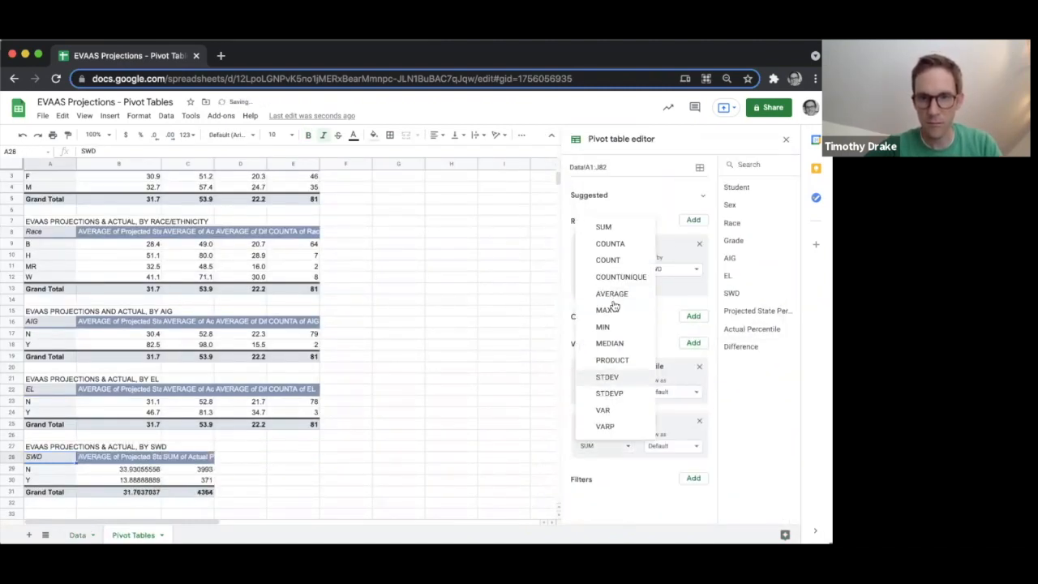
click(613, 295)
Add Difference summarized by AVERAGE and SWD summarized by COUNTA as further values of the SWD pivot table.
click(694, 343)
click(697, 323)
click(605, 500)
click(613, 349)
click(696, 274)
scroll(412, 405, down, 1)
Format the averages in B29:D31 of the SWD pivot table, including the Grand Total row, to one decimal place.
drag(243, 469, 144, 448)
click(155, 136)
click(155, 137)
click(155, 137)
click(155, 136)
click(346, 446)
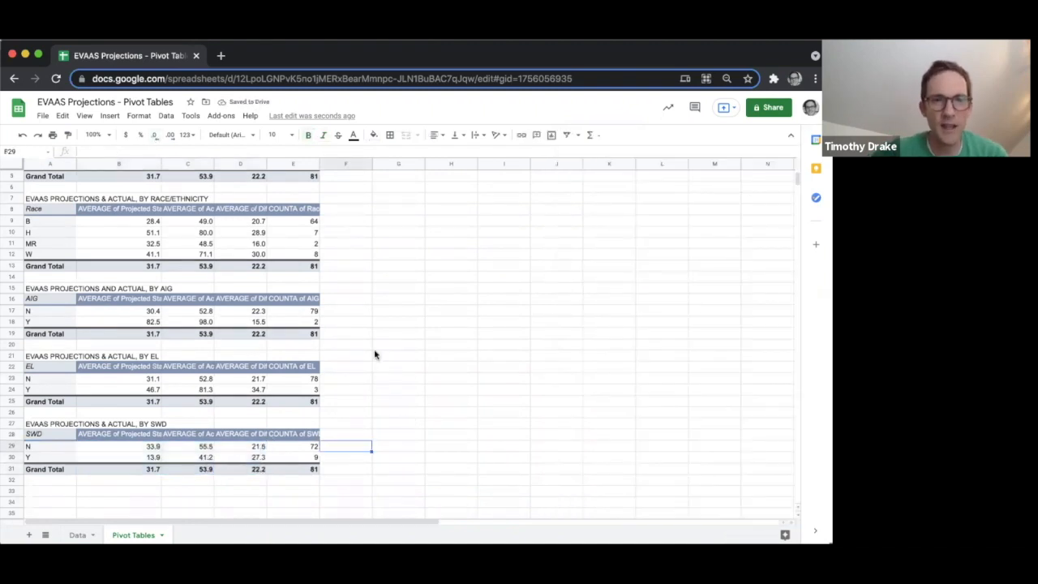
key(Up)
key(Up)
key(Up)
key(Right)
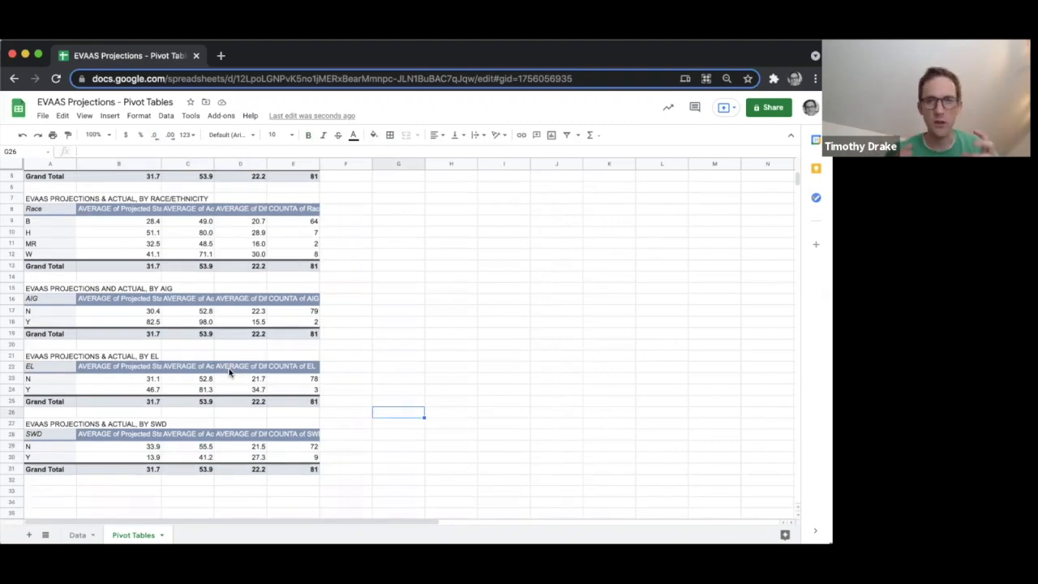
Examine the student counts and percentile averages in the Y rows of the AIG, EL and SWD pivot tables.
click(229, 372)
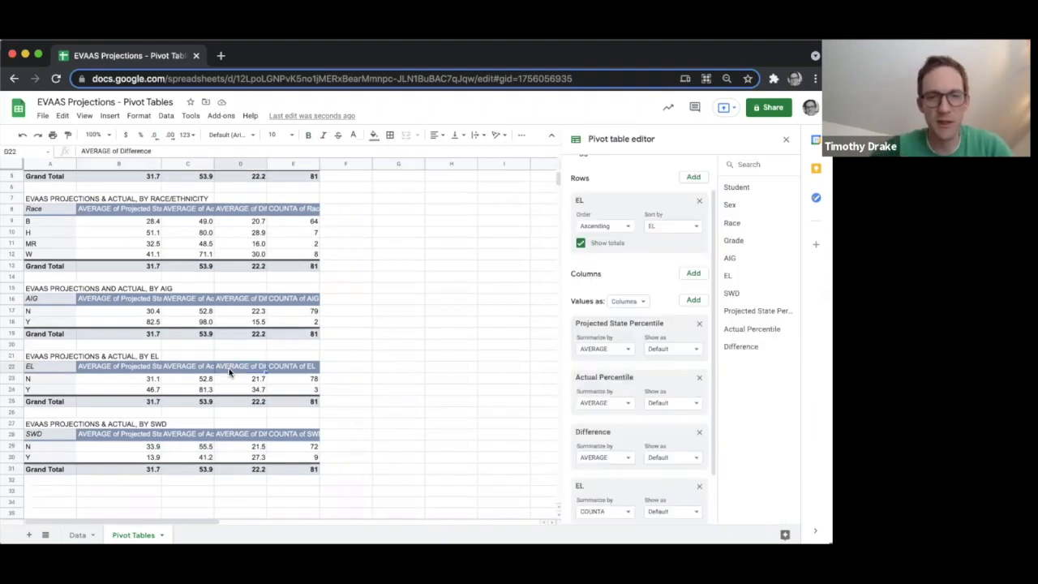
click(304, 322)
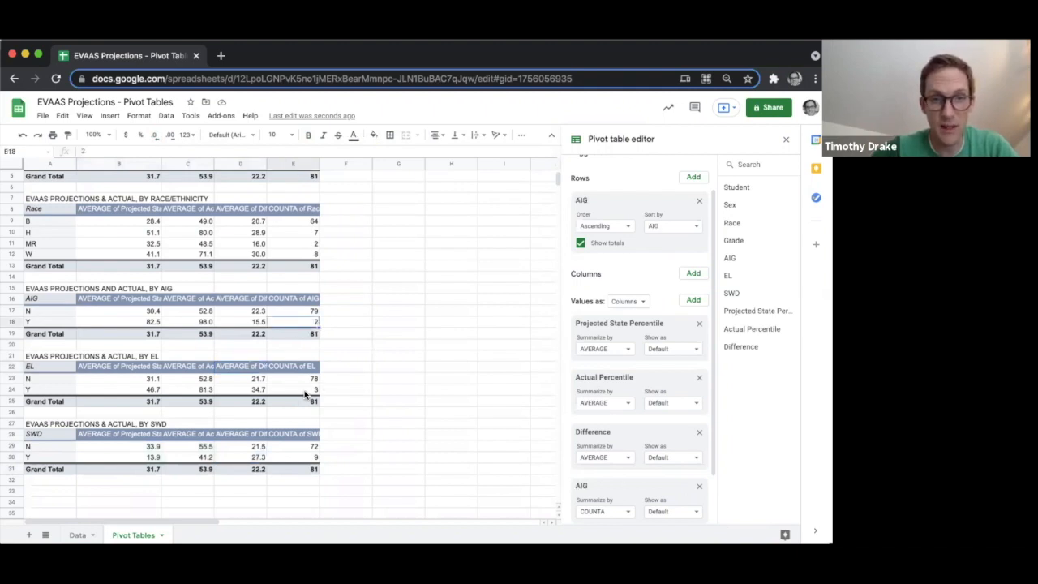
click(305, 392)
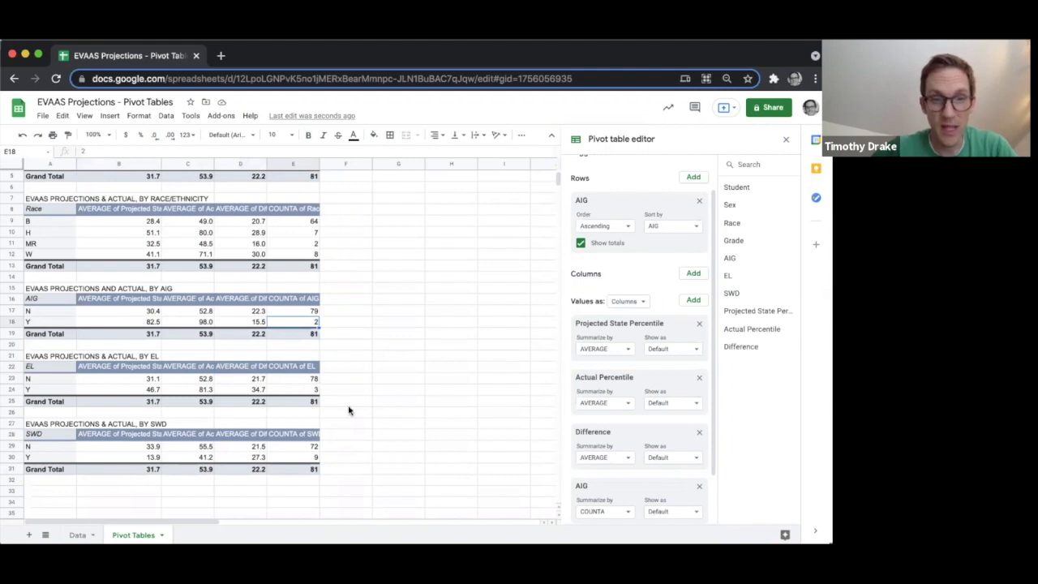
click(304, 458)
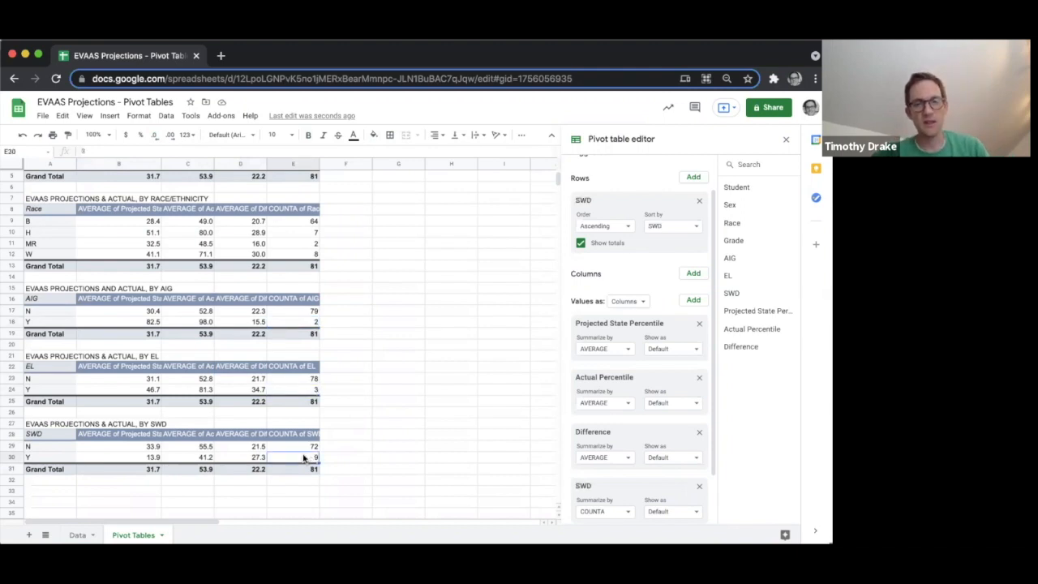
click(151, 390)
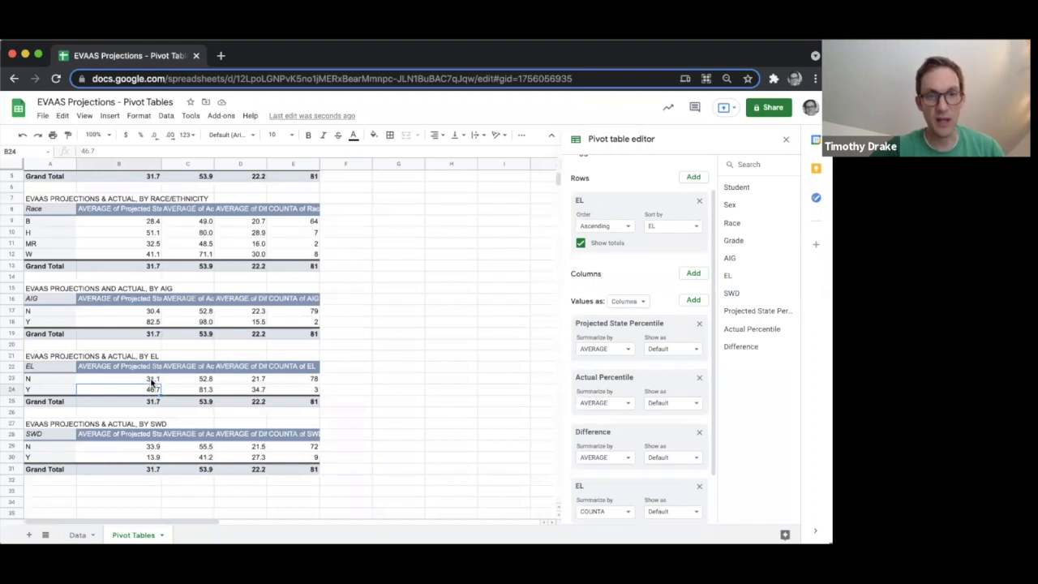
click(311, 390)
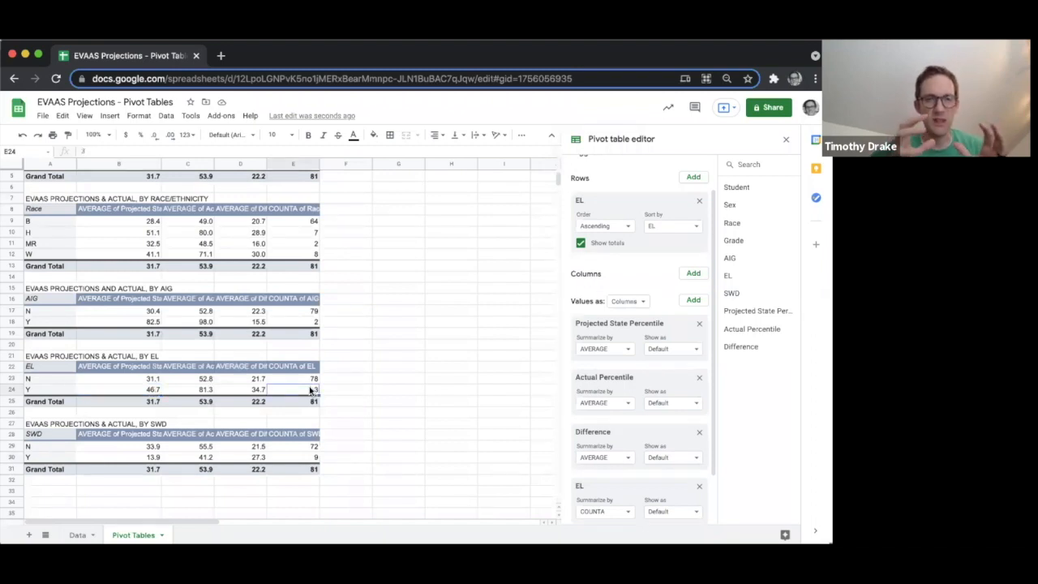
click(149, 319)
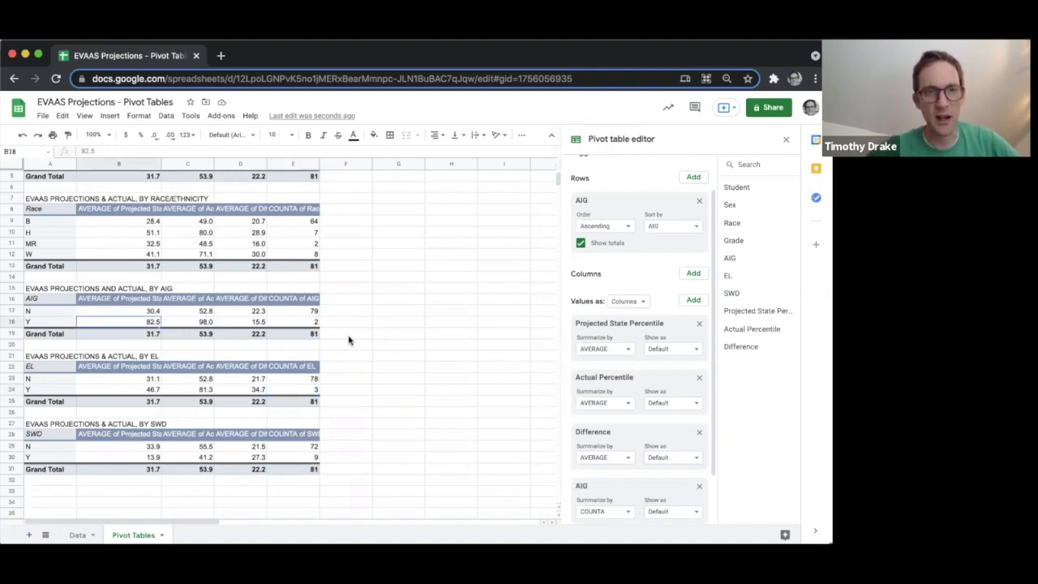
click(203, 312)
click(205, 322)
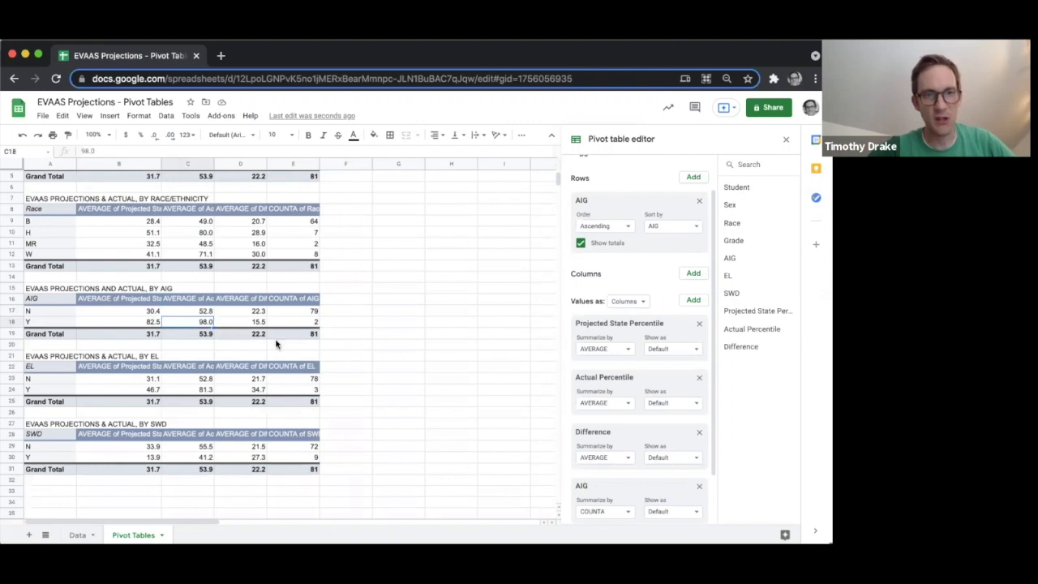
key(Right)
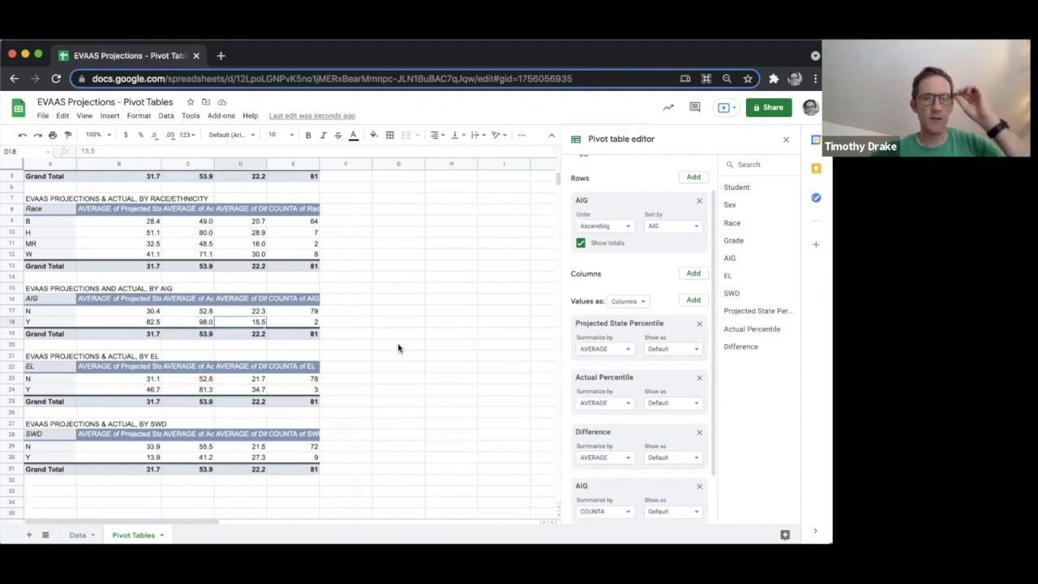